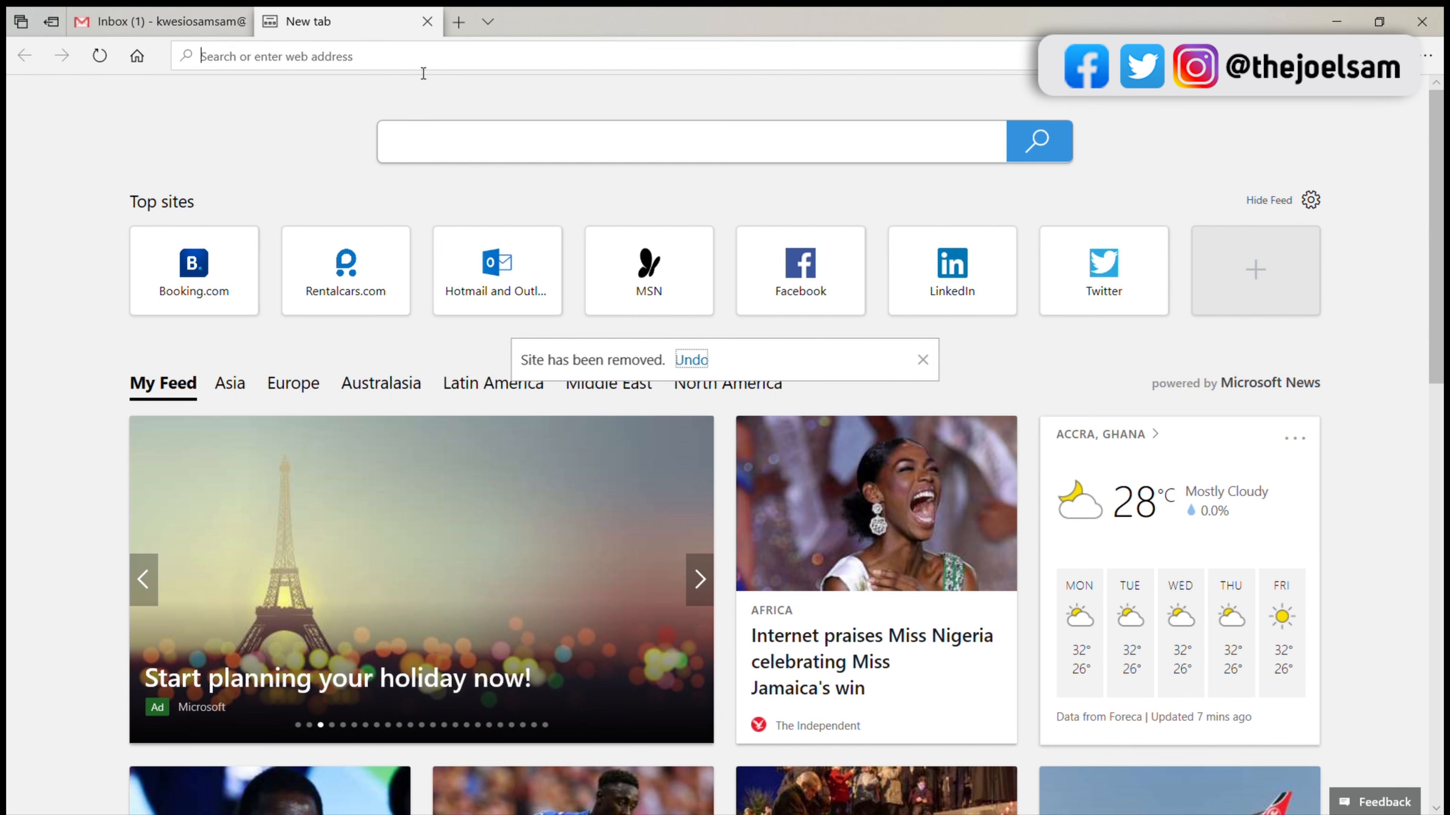
Step: Open the Lesotho PayPal site at paypal.com/ls
{"action": "type", "text": "paypal."}
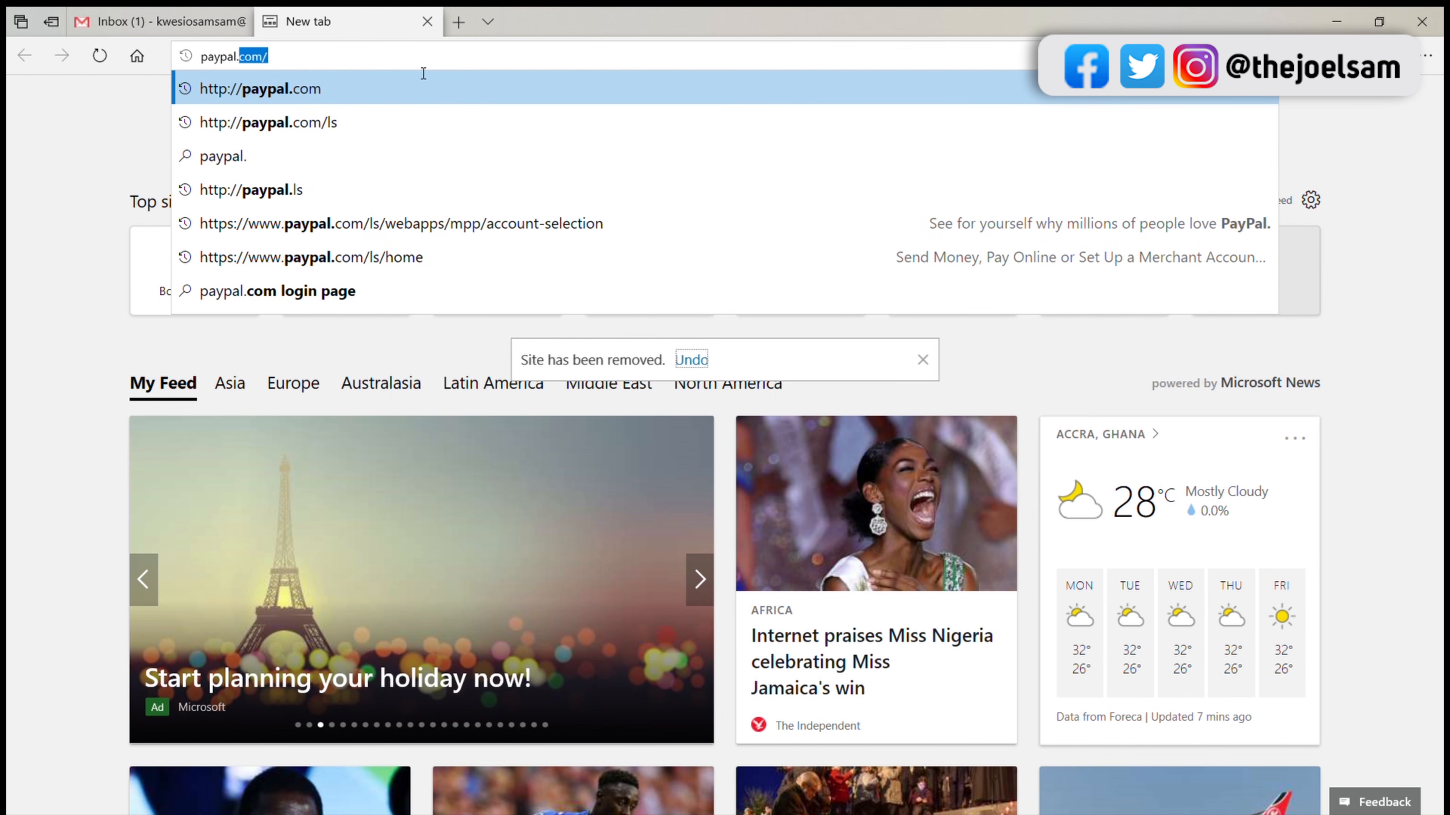
{"action": "type", "text": "com/"}
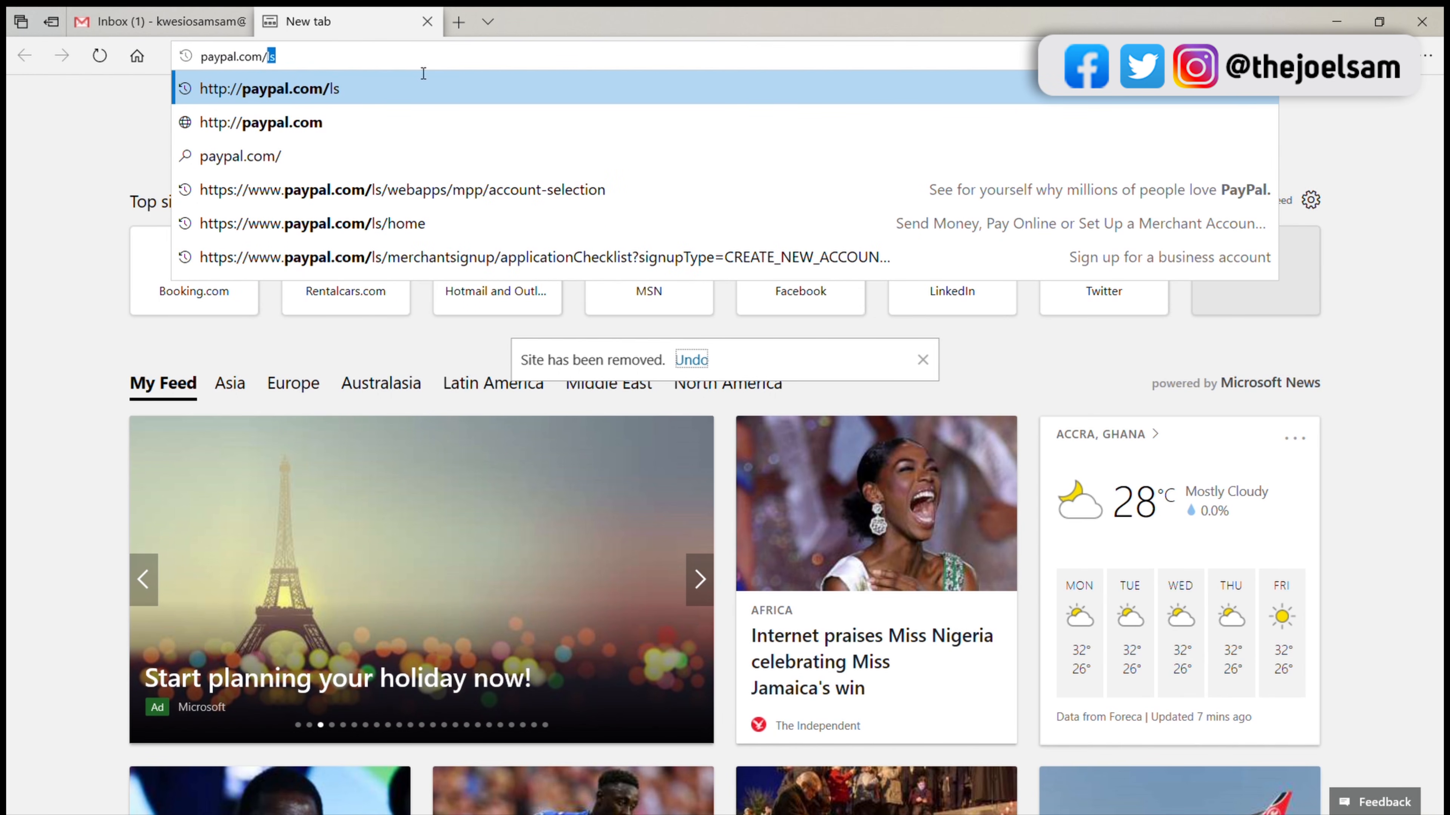
{"action": "type", "text": "ls"}
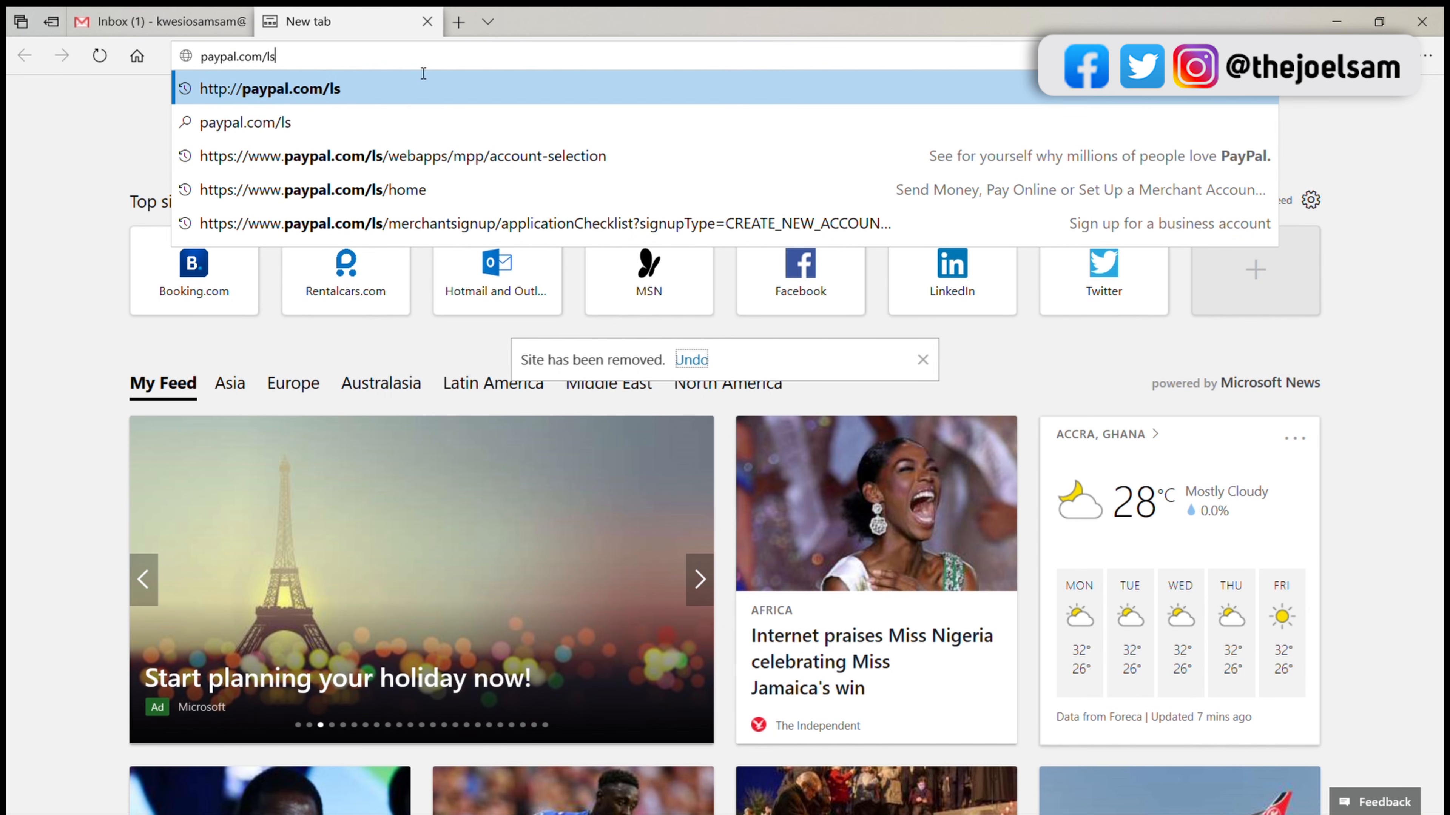
{"action": "key", "text": "Return"}
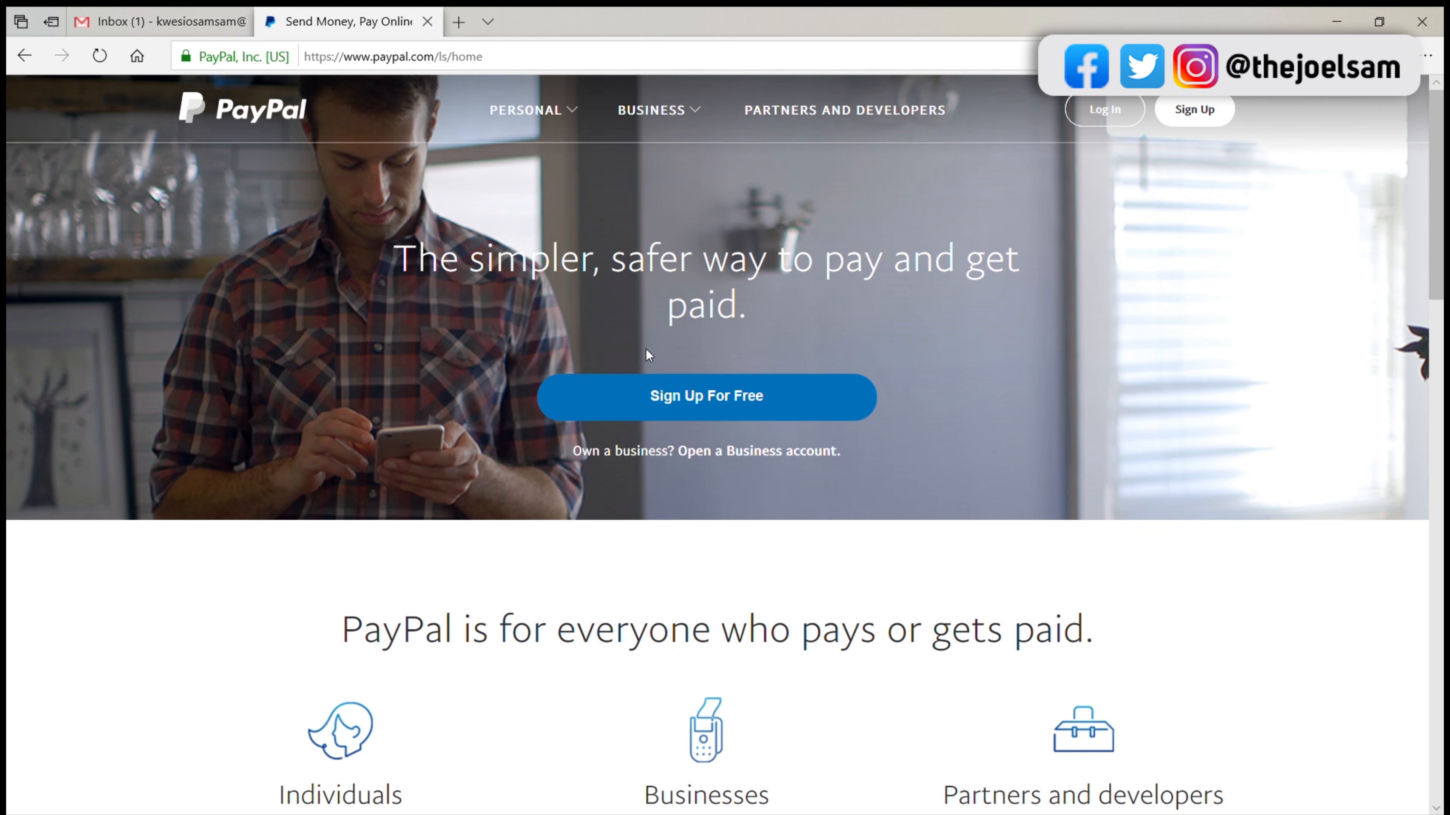
Step: Start a free PayPal sign-up, choose Business Account as the account type and continue
{"action": "left_click", "coordinate": [685, 412]}
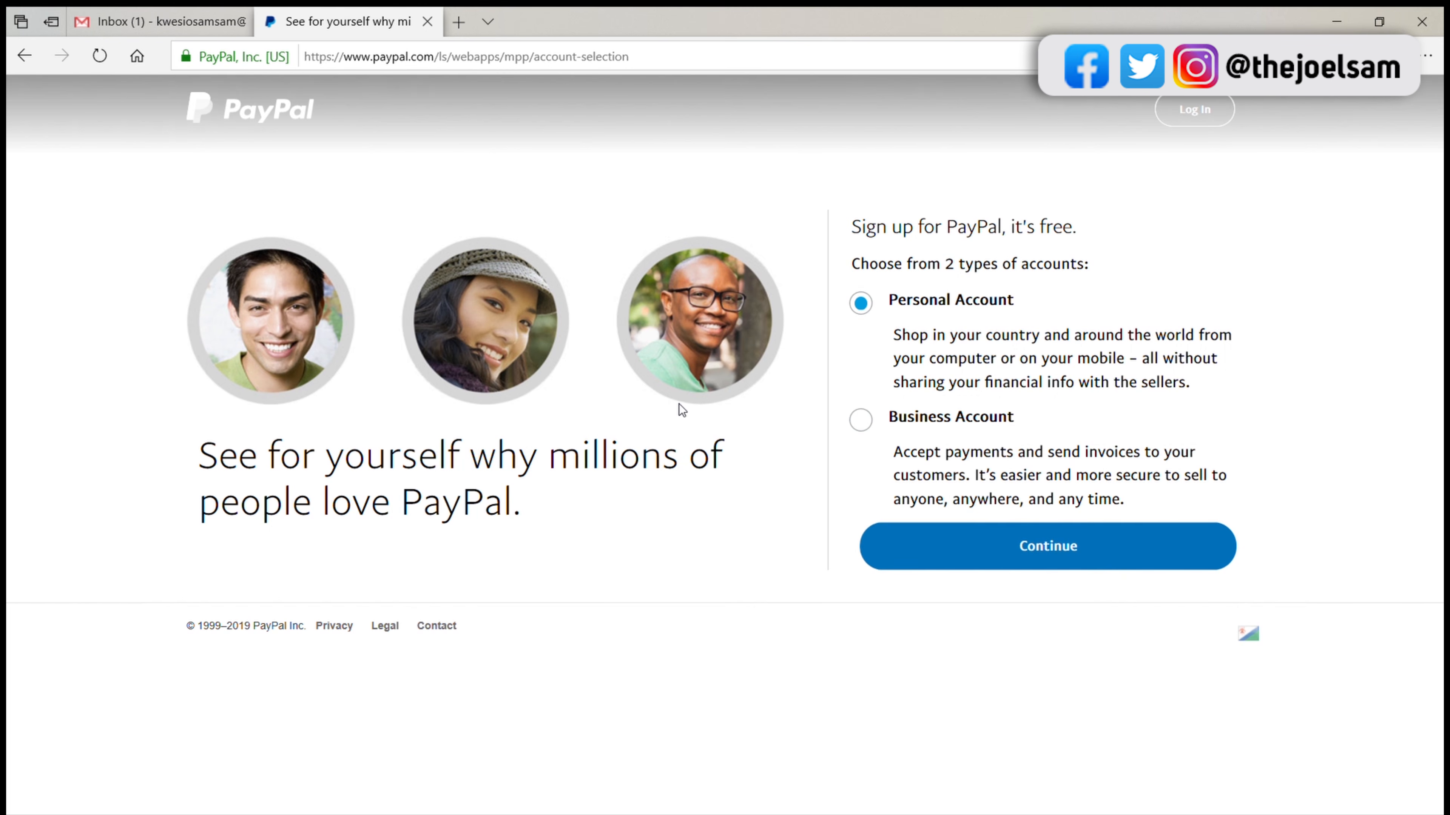
{"action": "left_click", "coordinate": [862, 425]}
{"action": "left_click", "coordinate": [956, 562]}
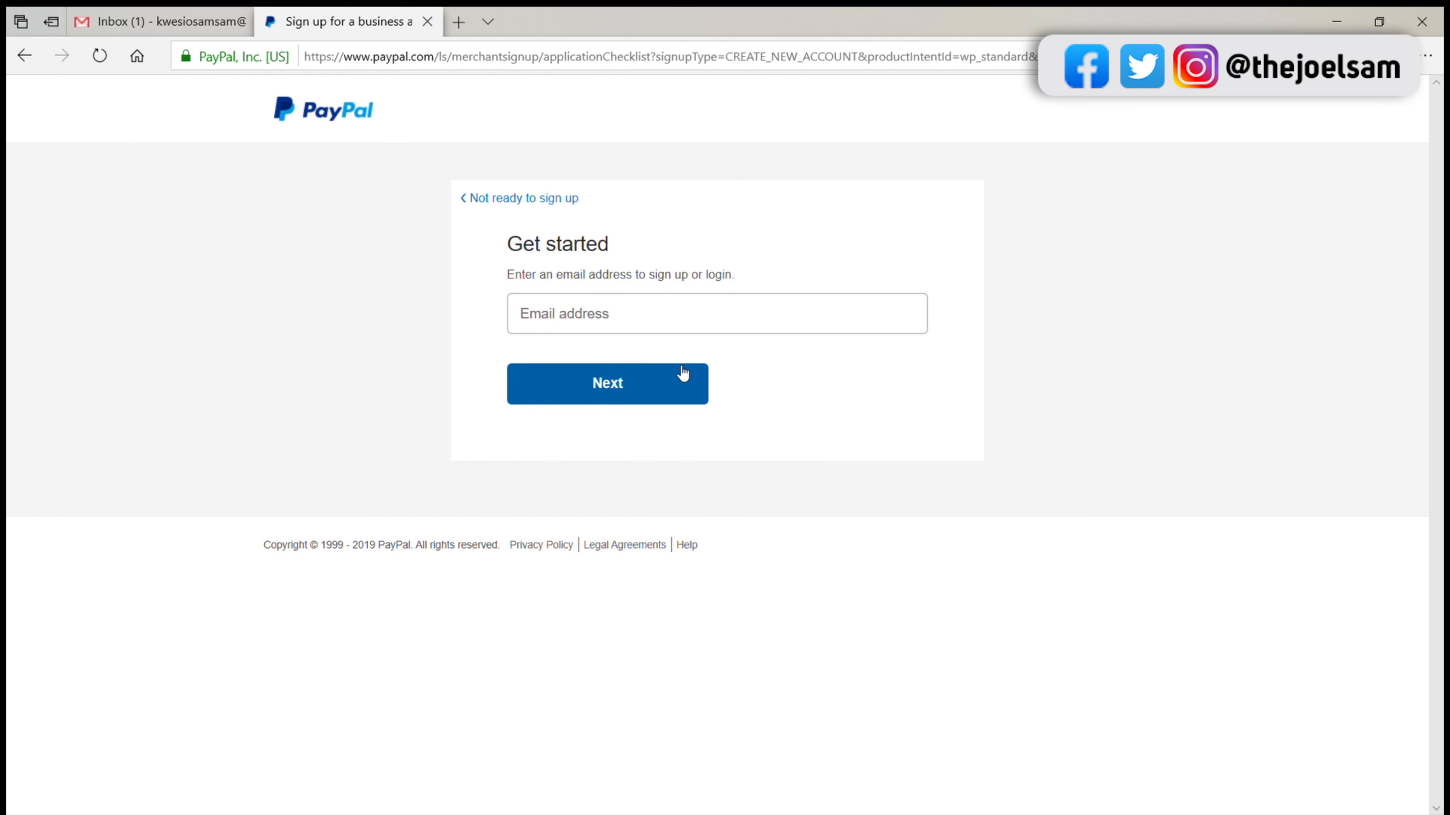
Step: Switch to the Gmail inbox and copy the e-mail address from the Google account details
{"action": "left_click", "coordinate": [641, 330]}
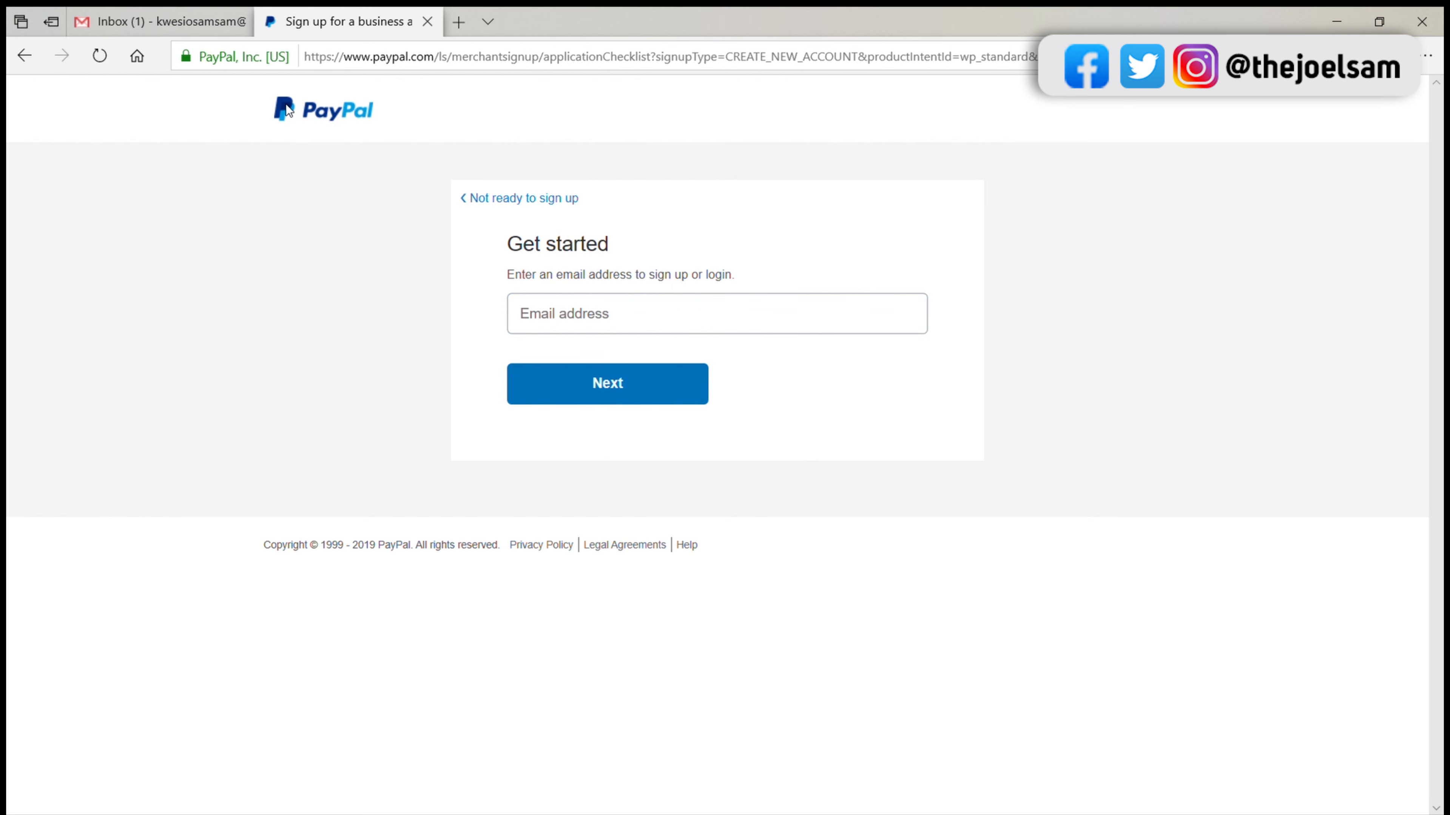
{"action": "left_click", "coordinate": [181, 33]}
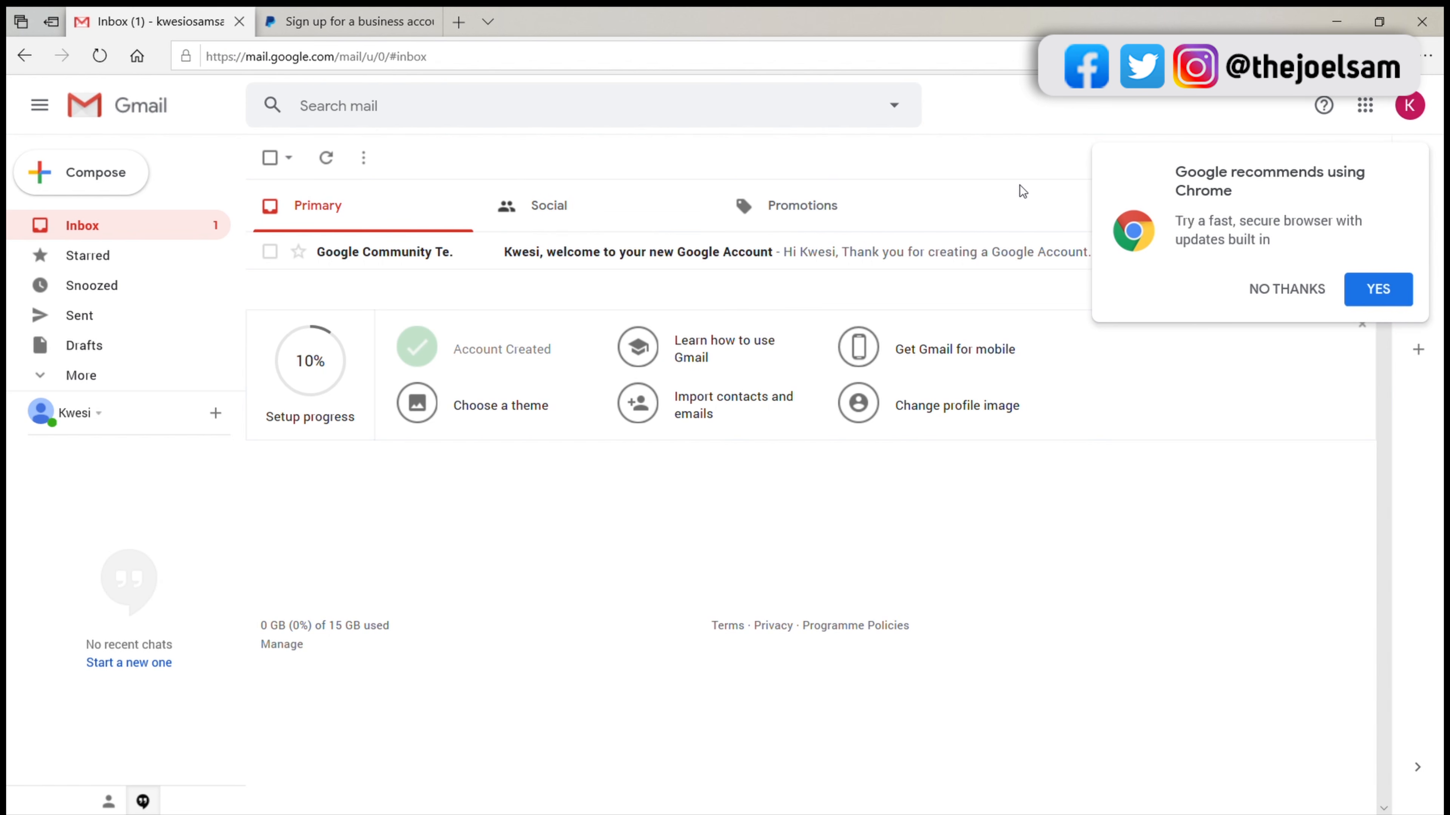
{"action": "left_click", "coordinate": [1411, 105]}
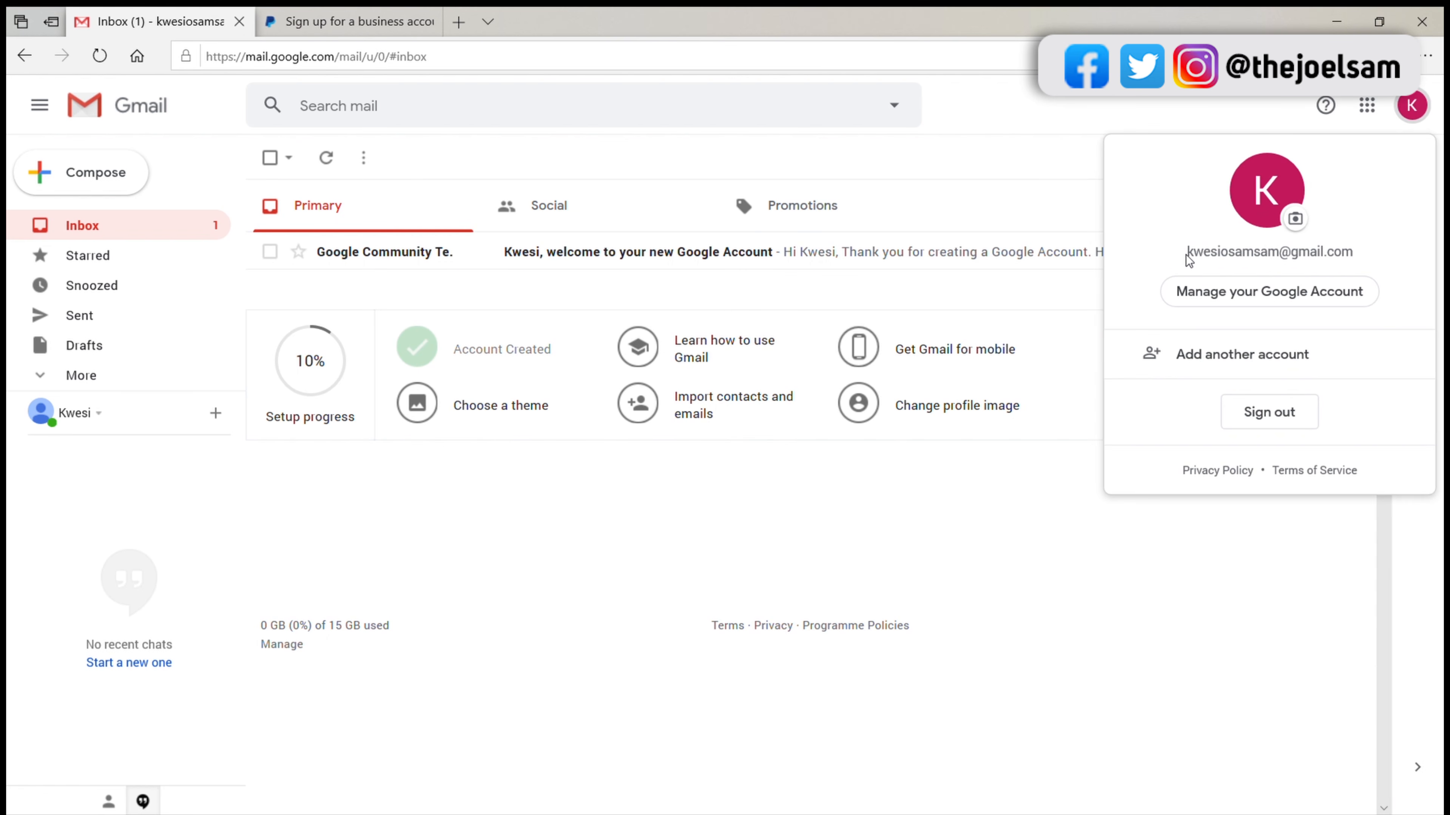
{"action": "left_click_drag", "start_coordinate": [1188, 257], "coordinate": [1357, 258]}
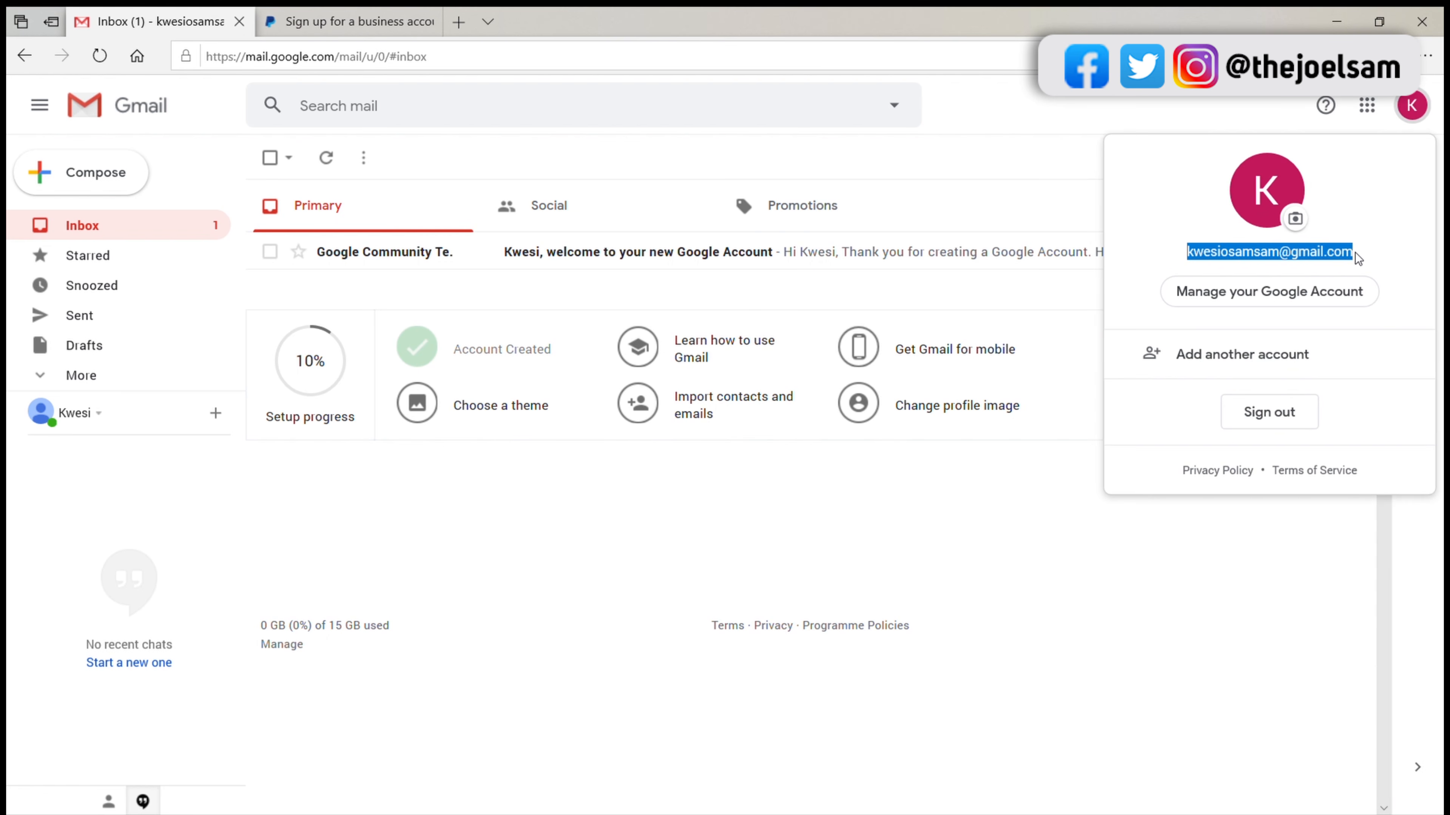
{"action": "key", "text": "Escape"}
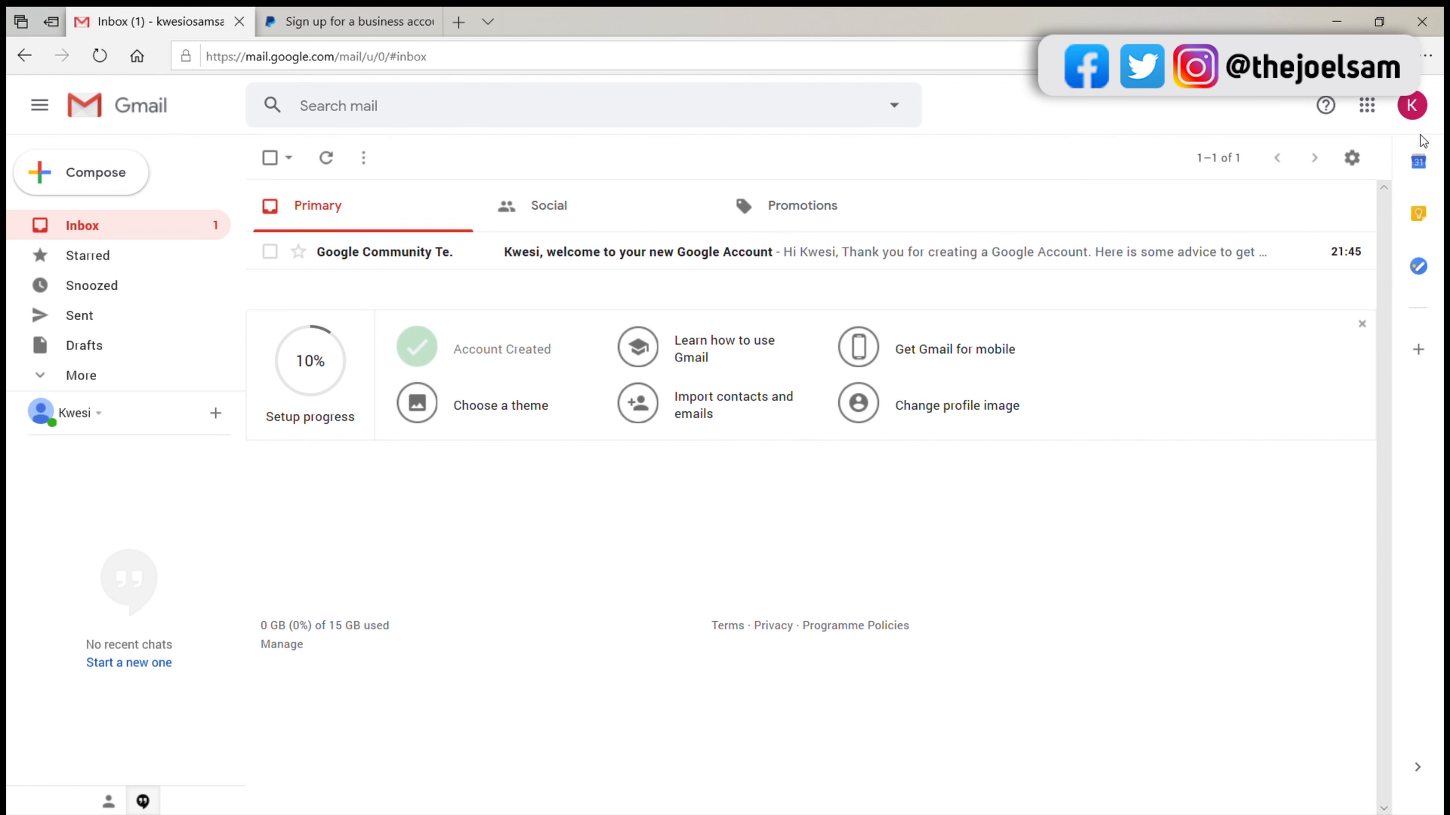
{"action": "left_click", "coordinate": [1412, 105]}
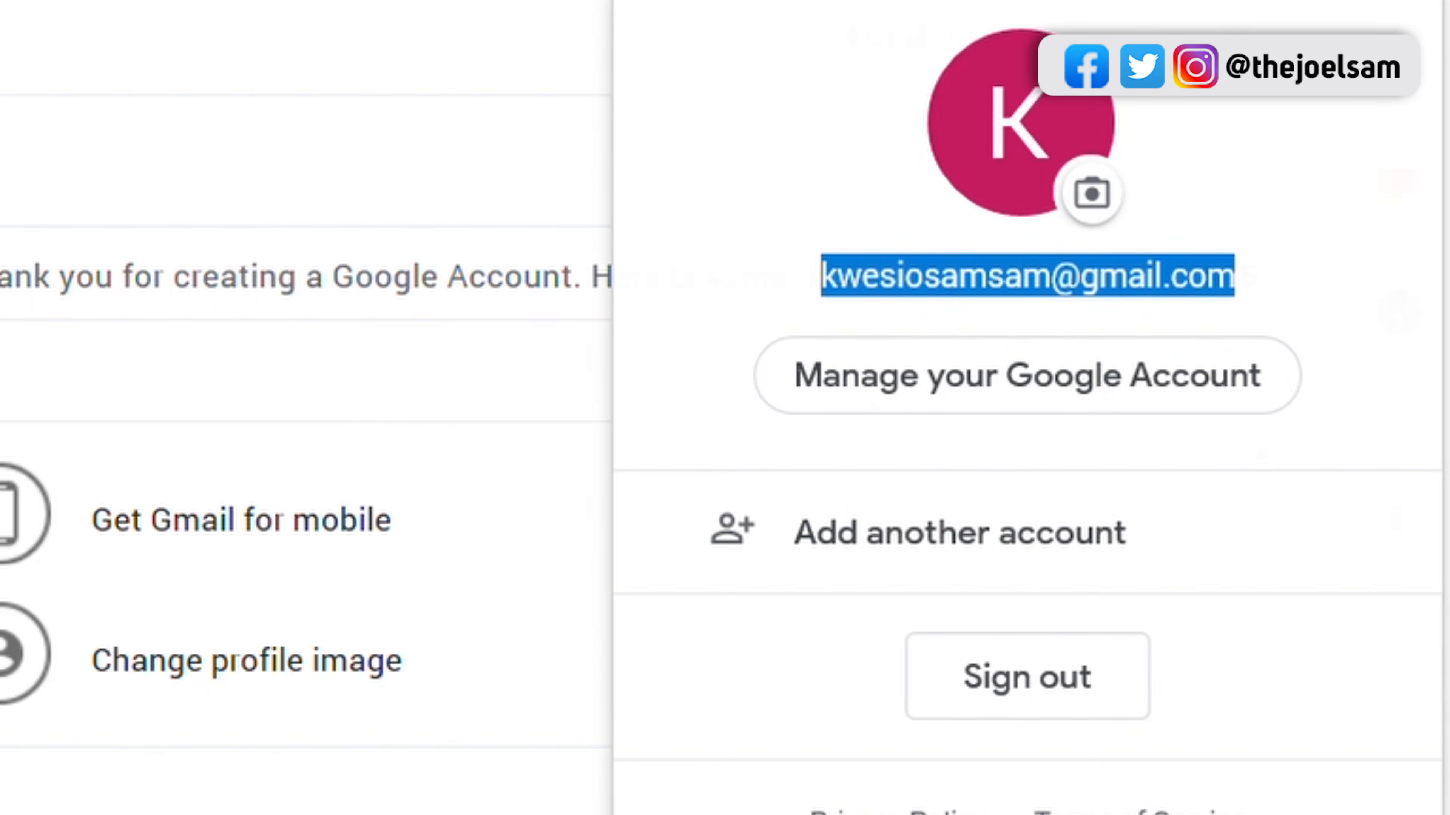
{"action": "left_click", "coordinate": [1022, 305]}
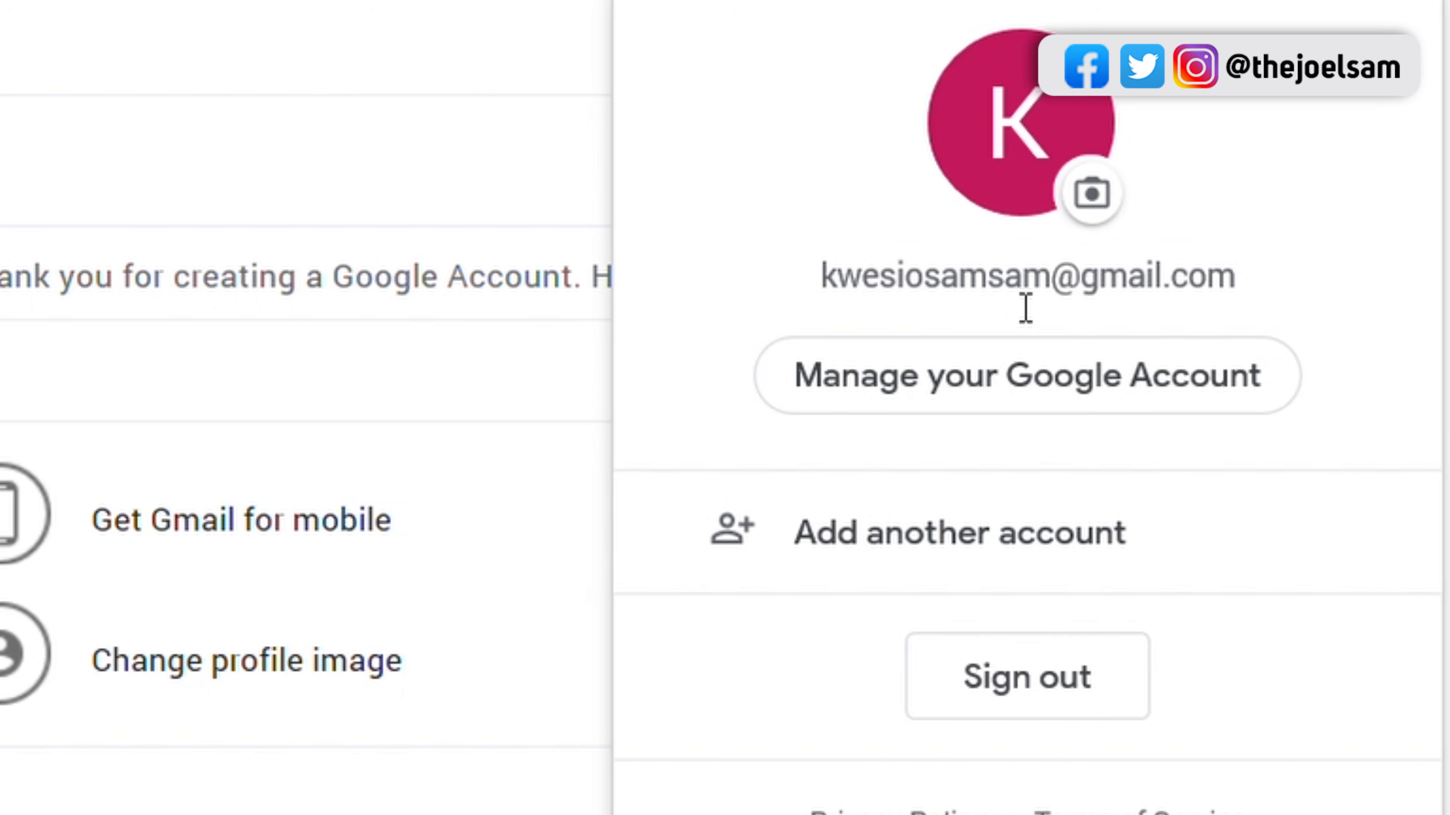
{"action": "left_click_drag", "start_coordinate": [811, 285], "coordinate": [1233, 290]}
{"action": "key", "text": "ctrl+c"}
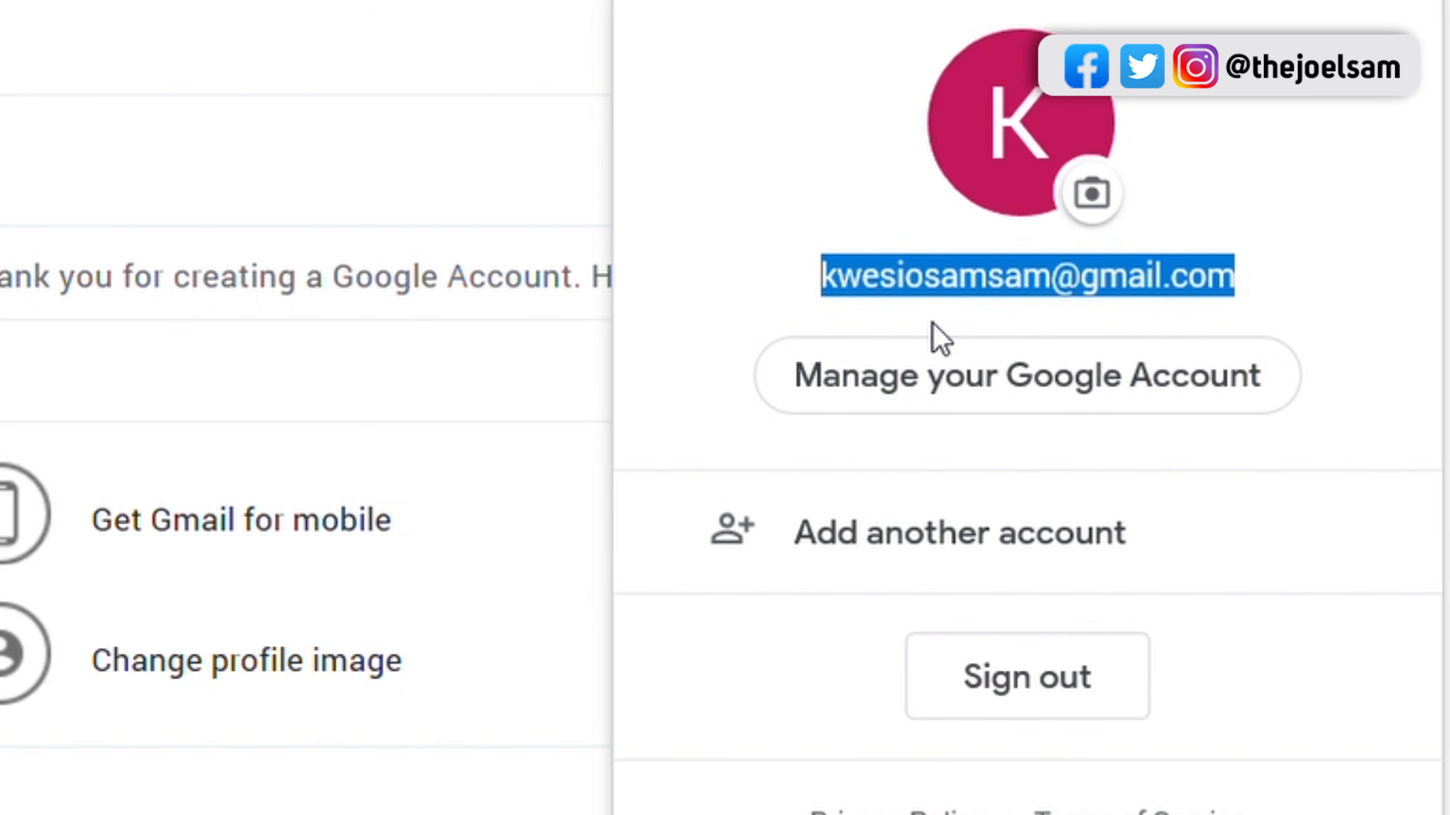
Step: Return to the PayPal sign-up page, paste the copied e-mail address and submit it
{"action": "left_click", "coordinate": [349, 21]}
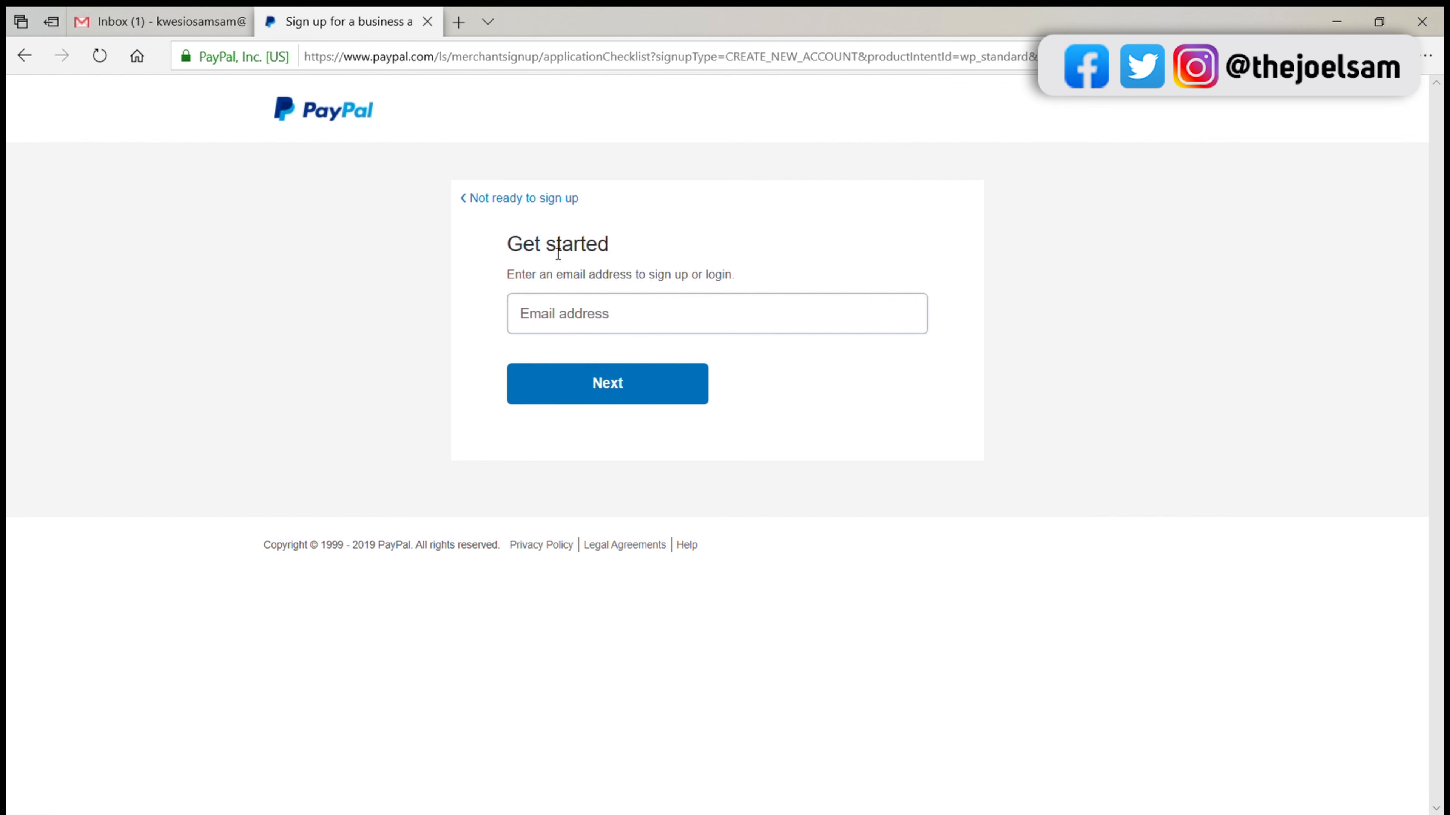
{"action": "left_click", "coordinate": [585, 321]}
{"action": "key", "text": "ctrl+v"}
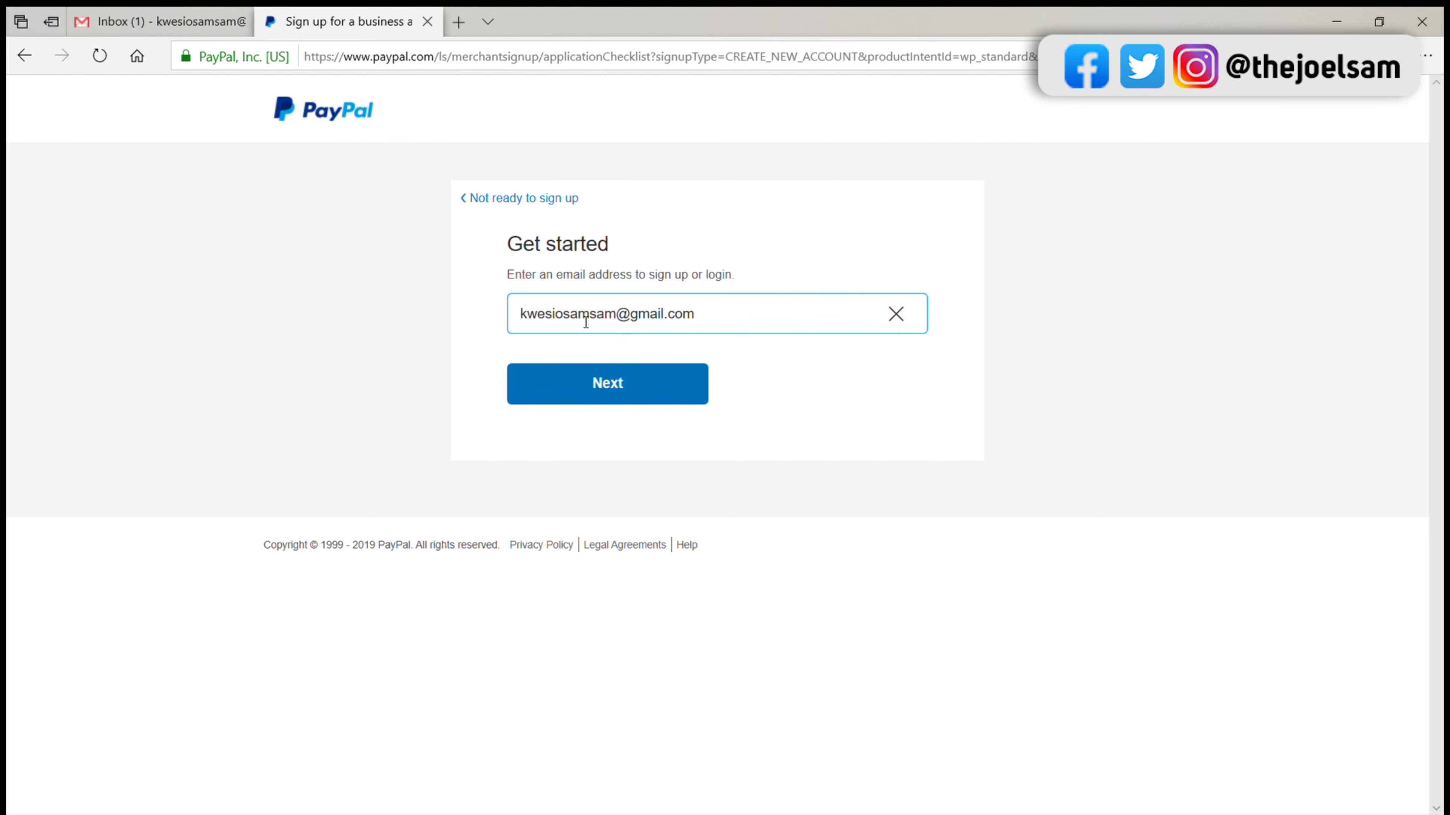
{"action": "left_click", "coordinate": [623, 397]}
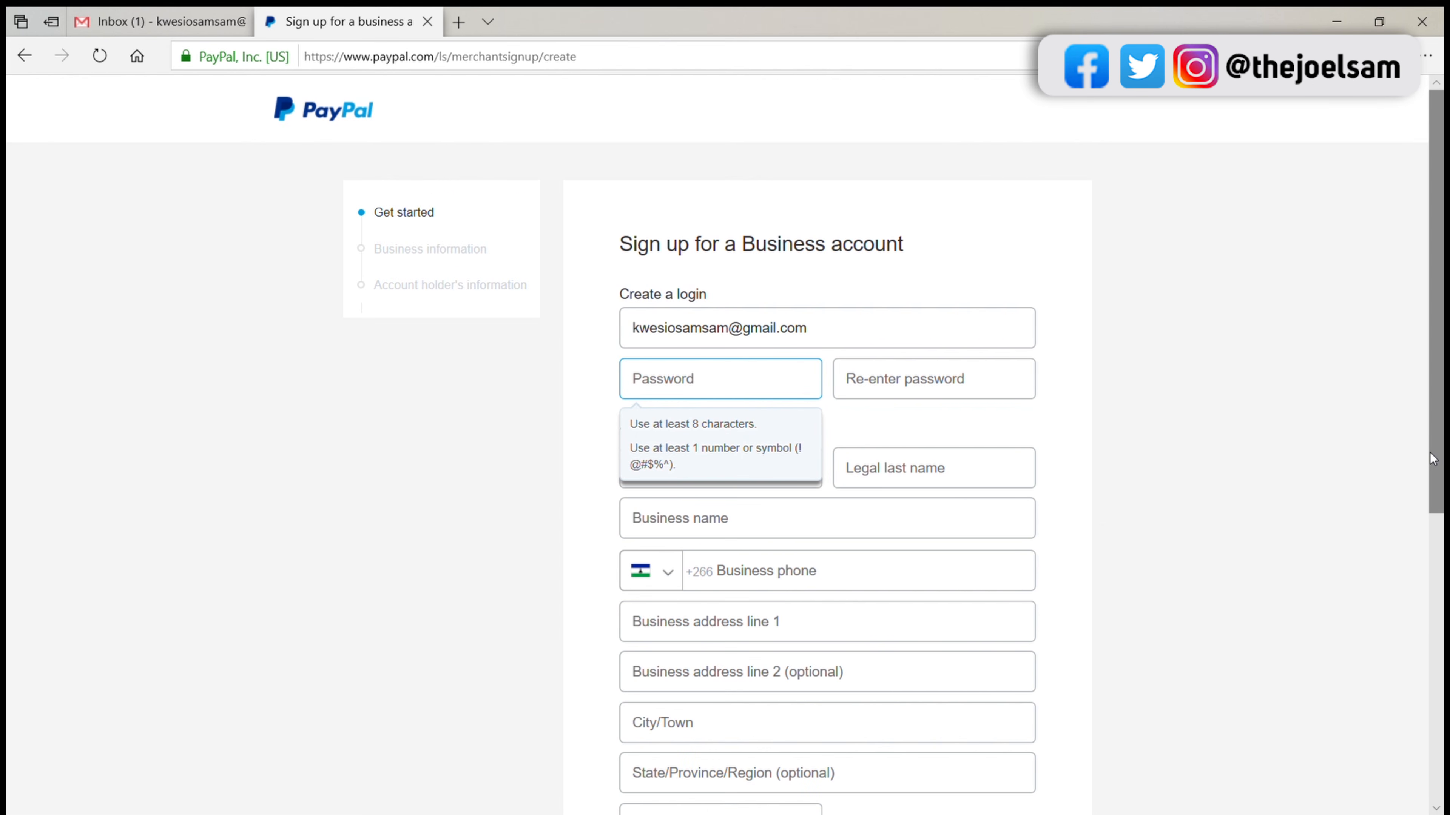
Step: Enter the account password in the Business account sign-up form and repeat it in the confirmation field
{"action": "left_click_drag", "start_coordinate": [1432, 459], "coordinate": [1437, 510]}
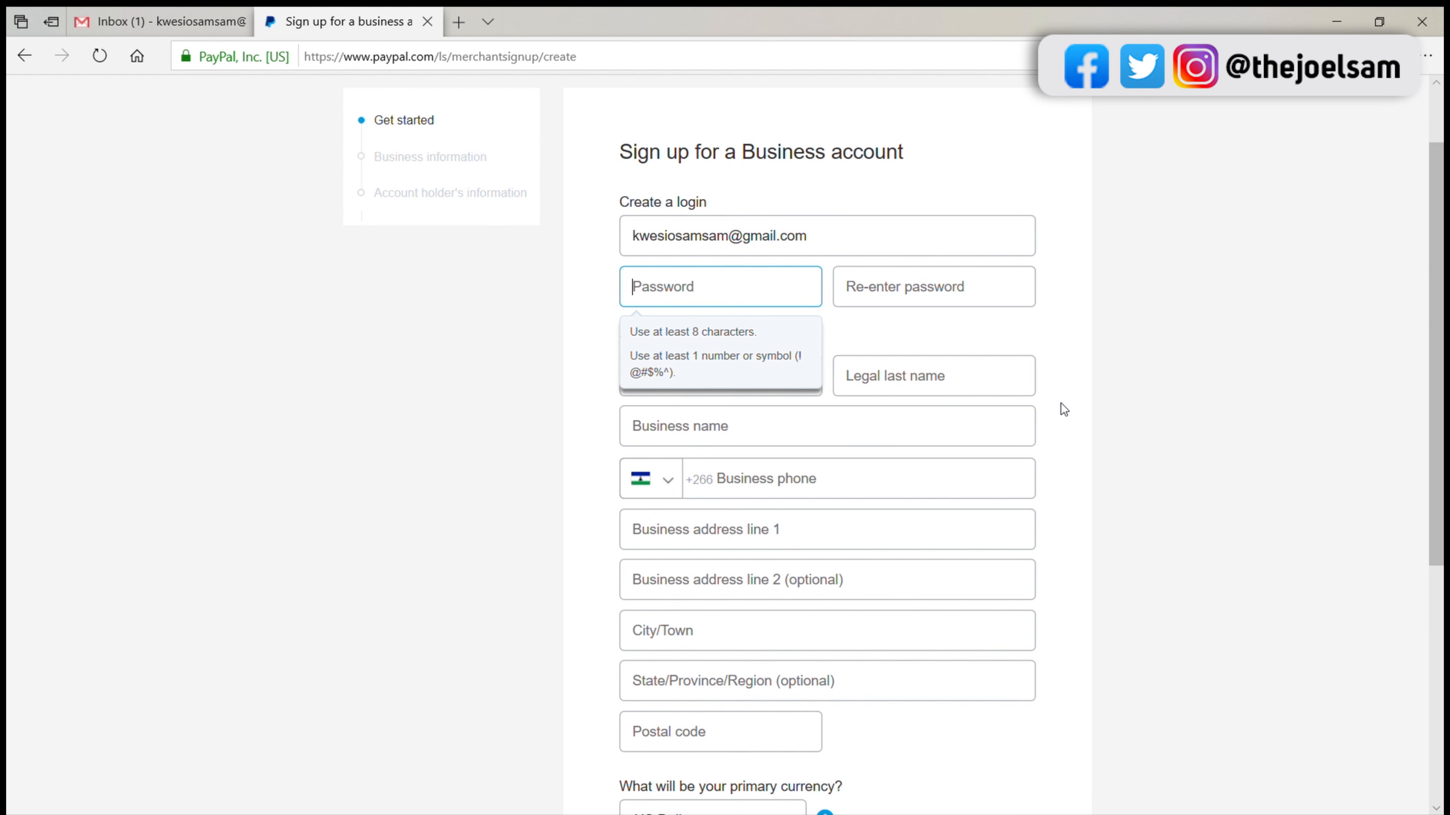
{"action": "type", "text": "••••••••••"}
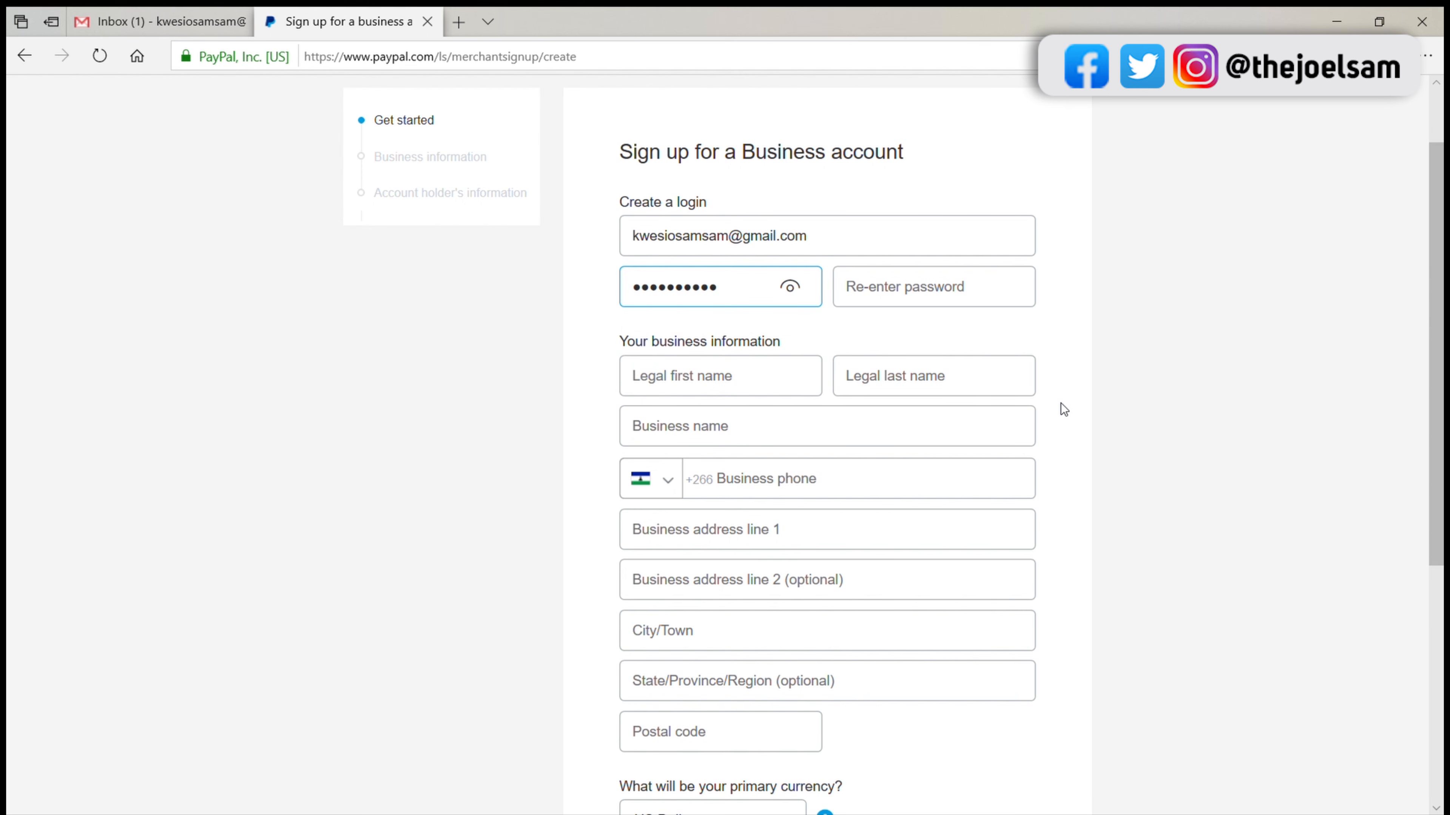
{"action": "left_click", "coordinate": [942, 294]}
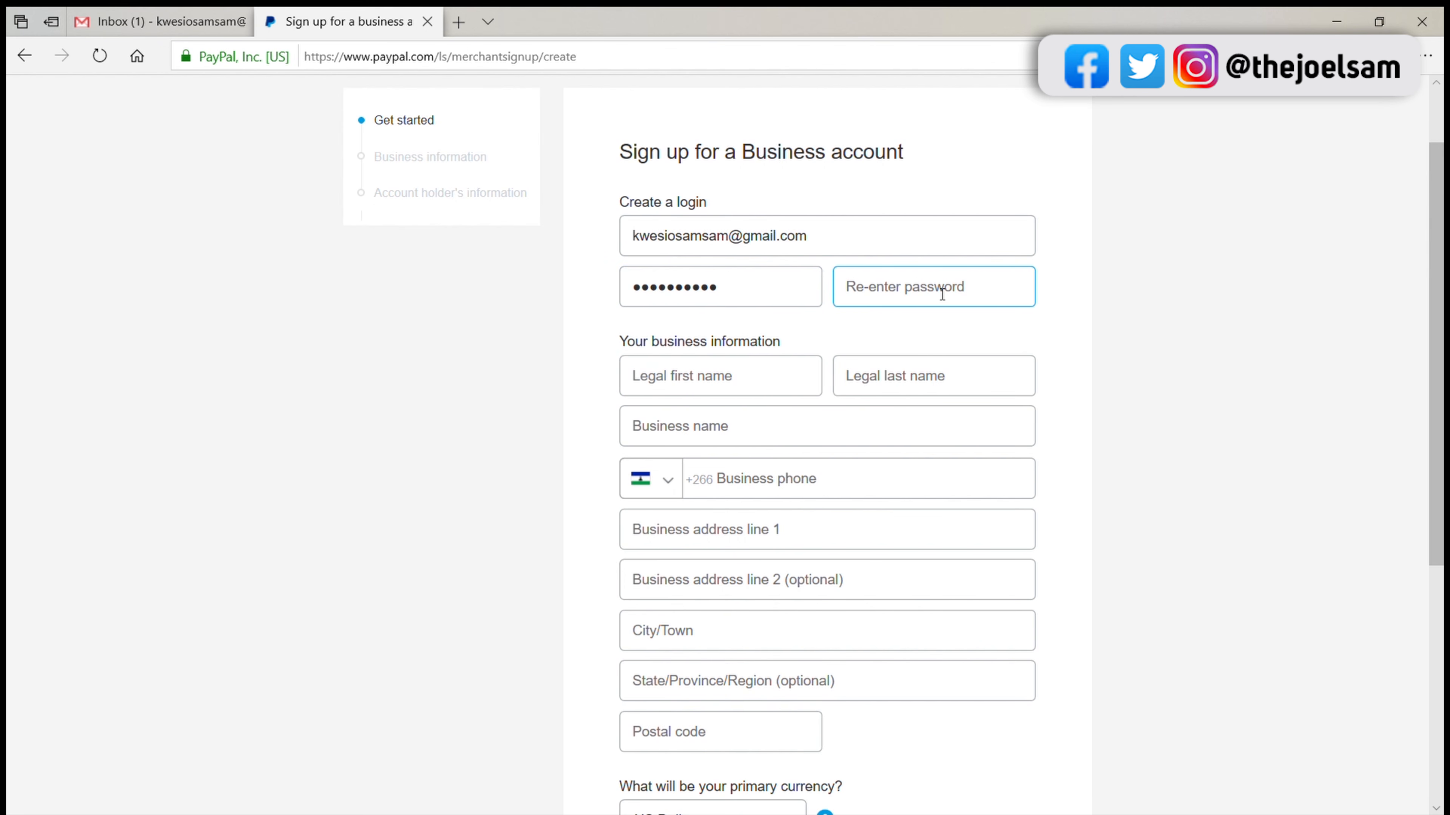
{"action": "type", "text": "•••••••••••"}
Step: Fill in the account holder's legal first name and legal last name
{"action": "left_click", "coordinate": [690, 392]}
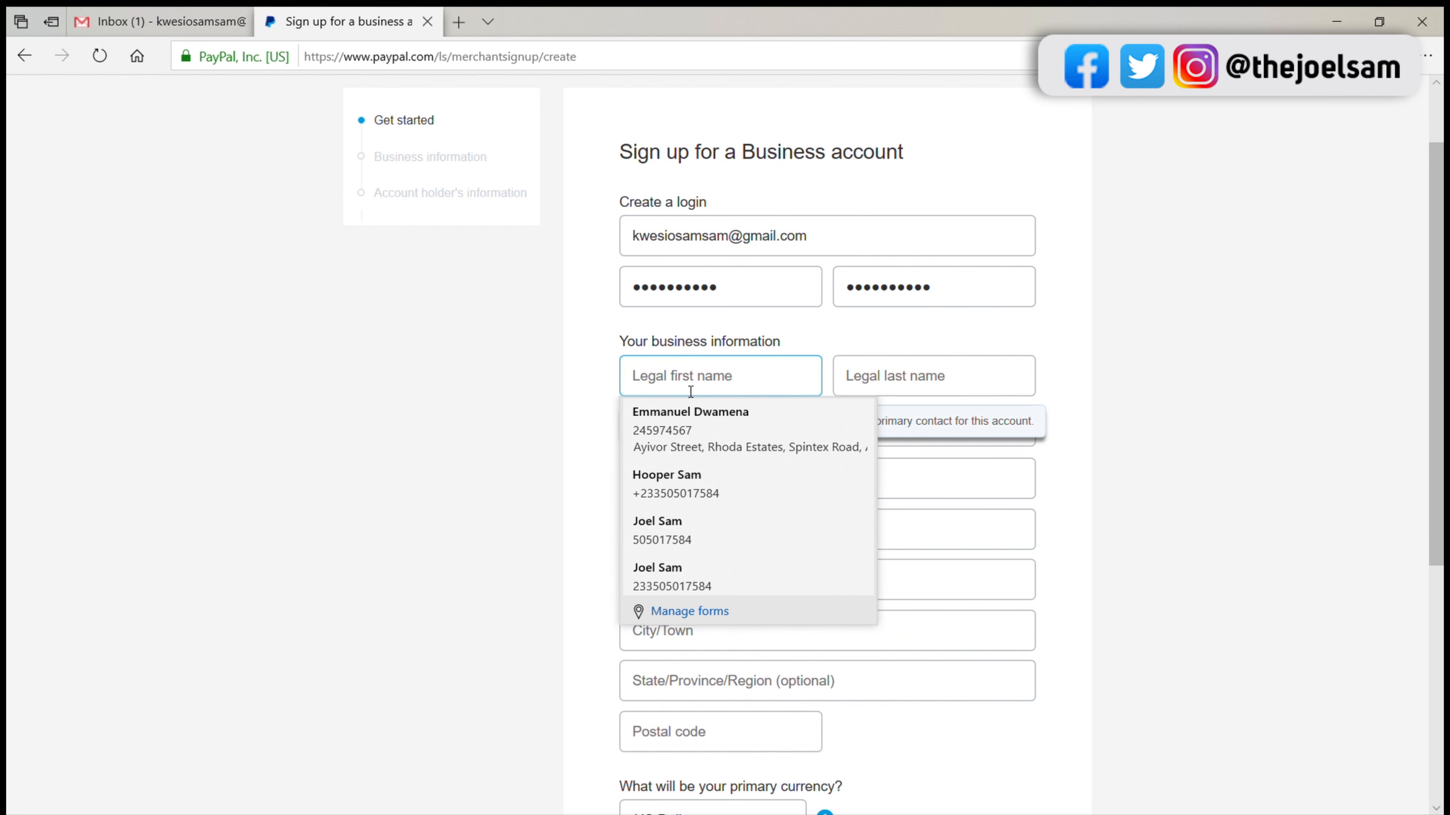
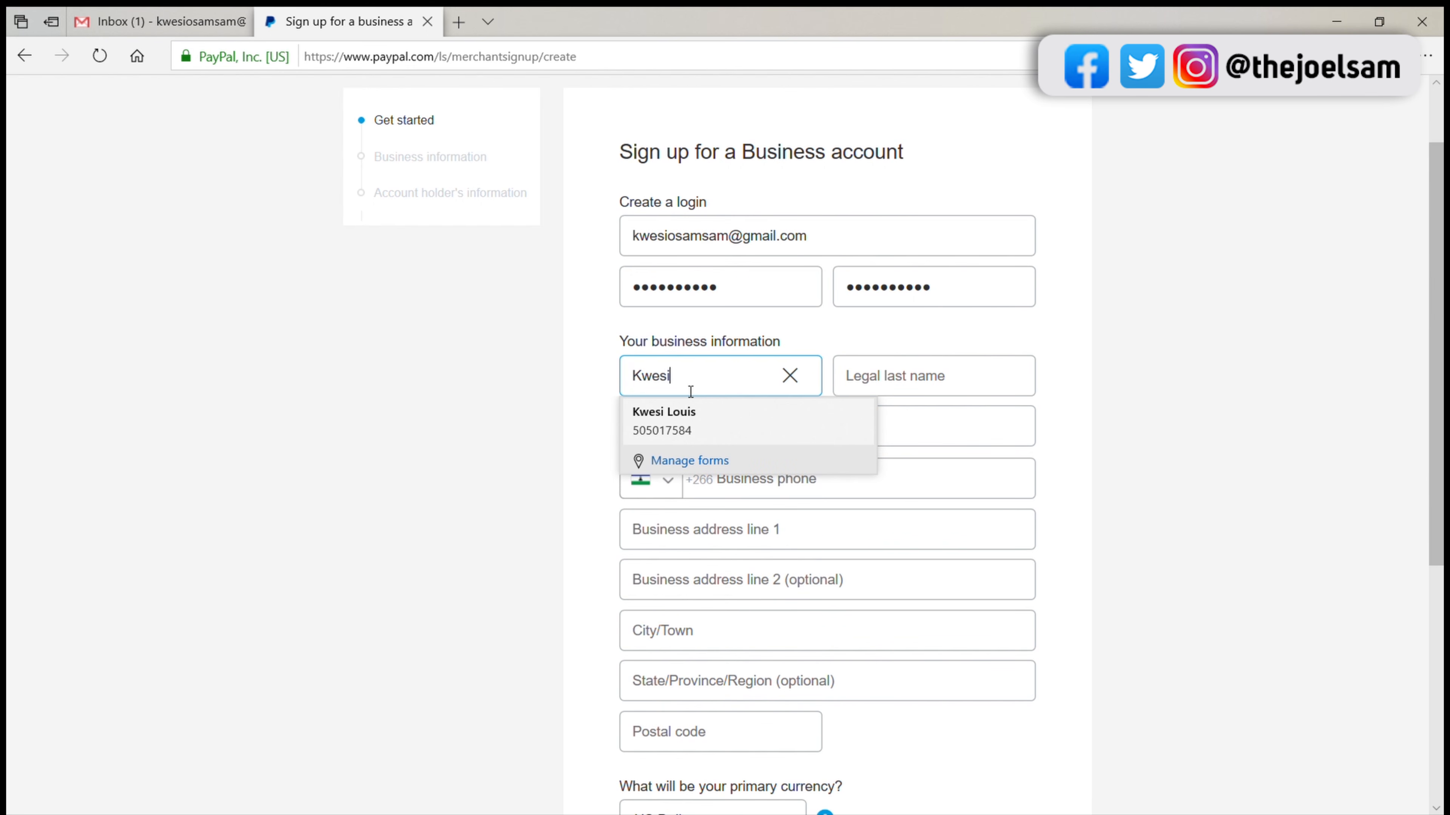
{"action": "left_click", "coordinate": [880, 378]}
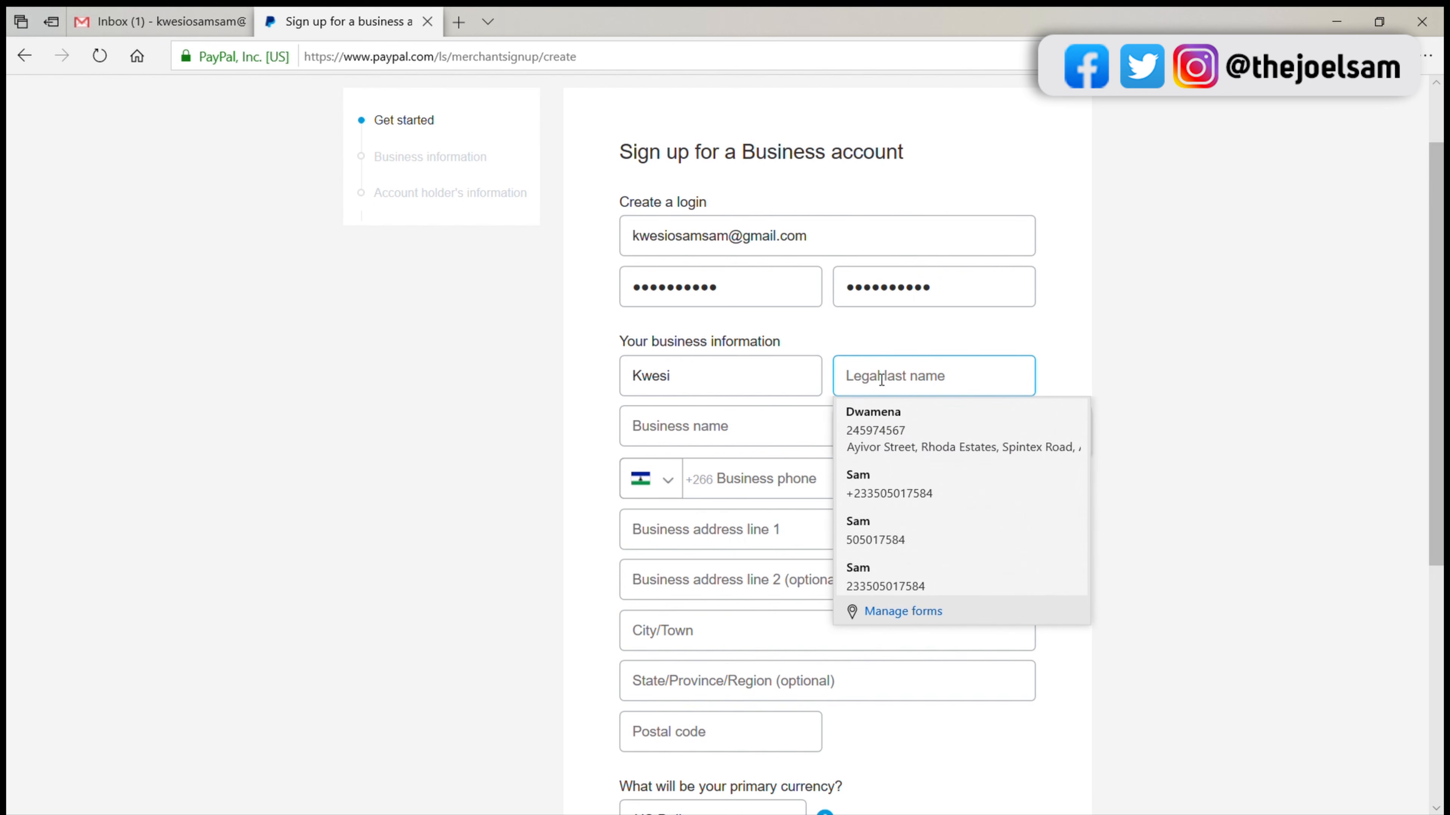
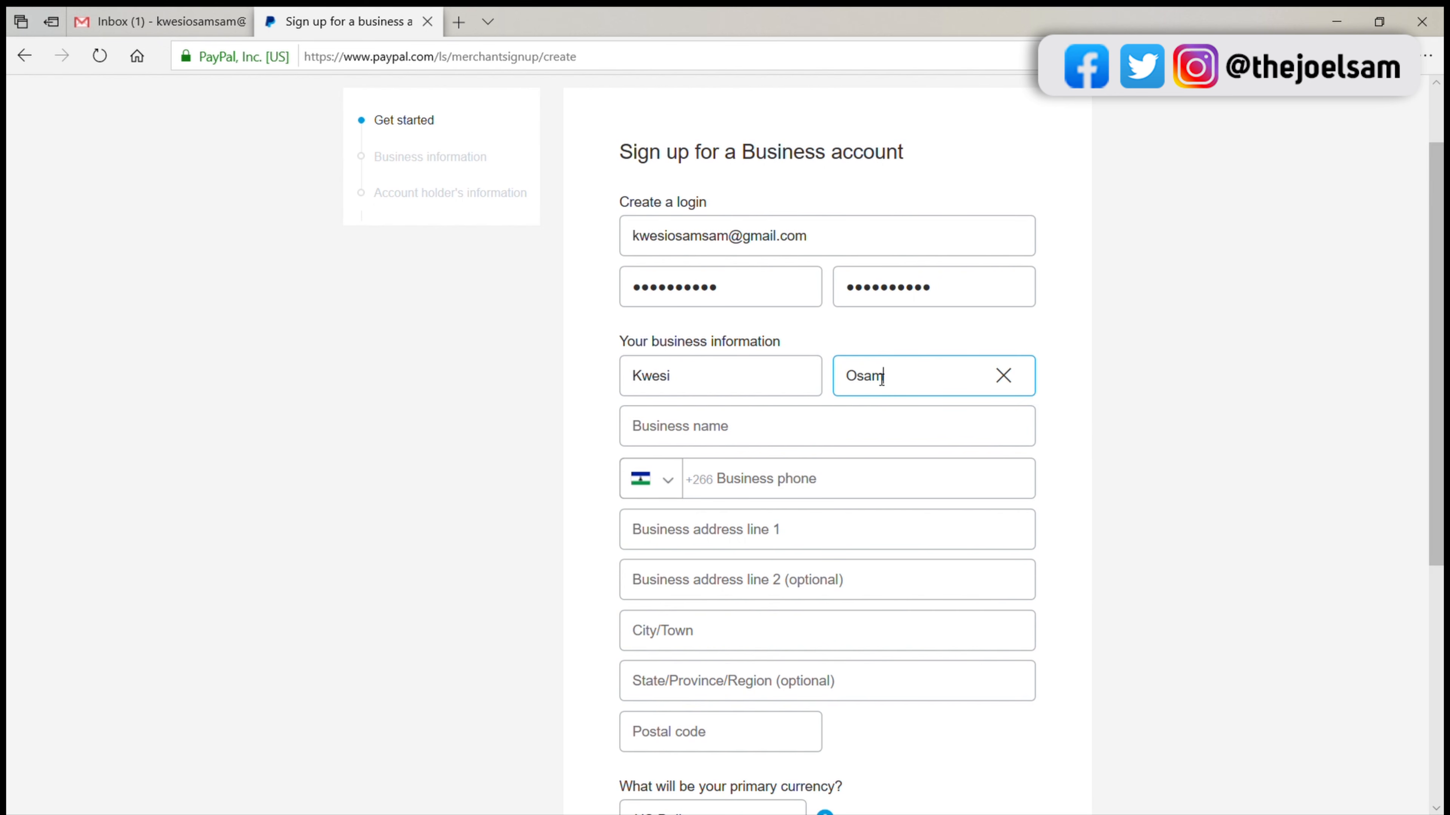
Step: Enter the business name as the holder's first and last names run together, followed by "Inc."
{"action": "left_click", "coordinate": [716, 435]}
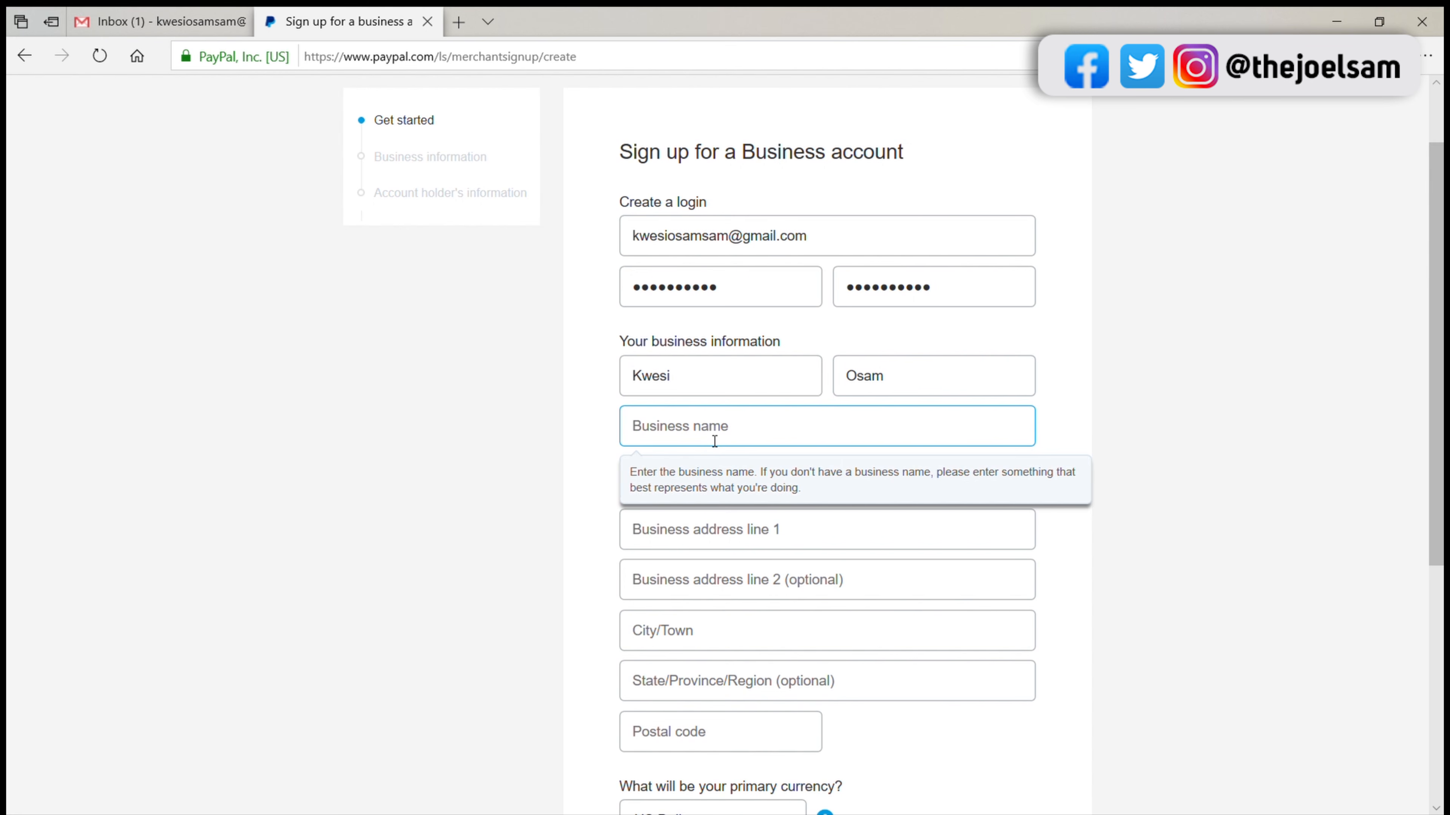
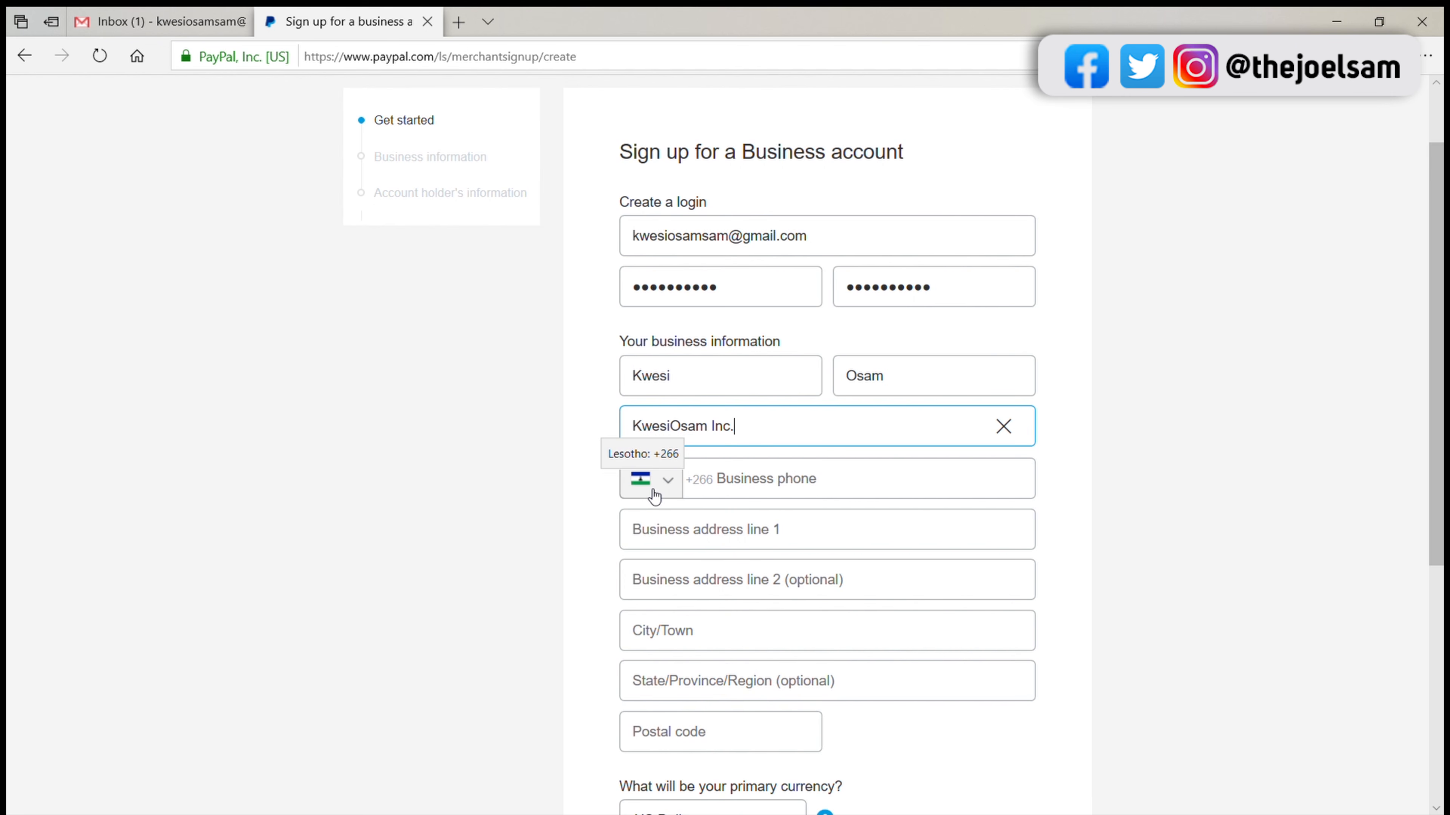
Step: Set the business phone's country code to Ghana +233 and enter the business phone number
{"action": "left_click", "coordinate": [673, 491]}
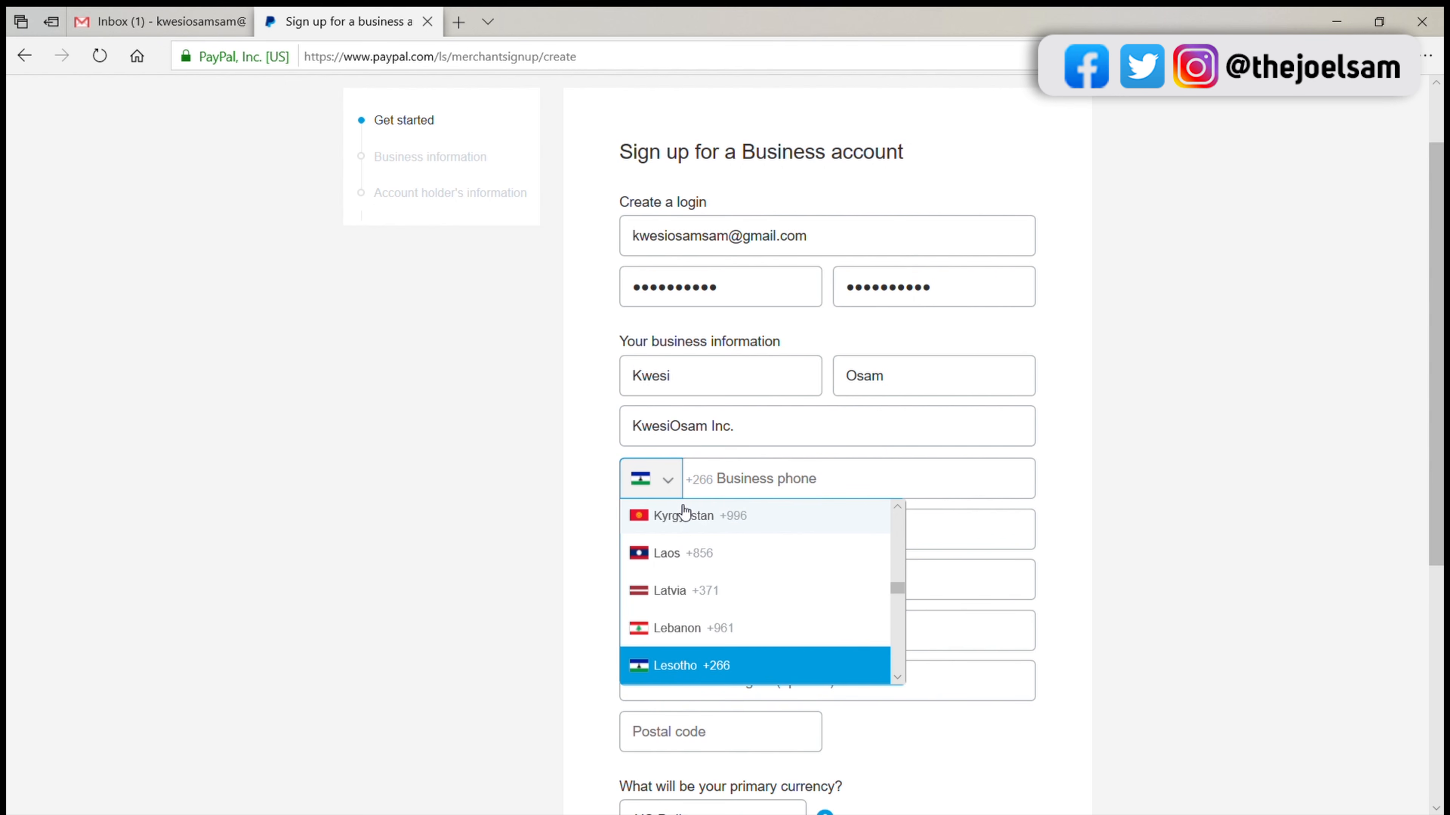
{"action": "scroll", "coordinate": [685, 513], "scroll_direction": "up", "scroll_amount": 10}
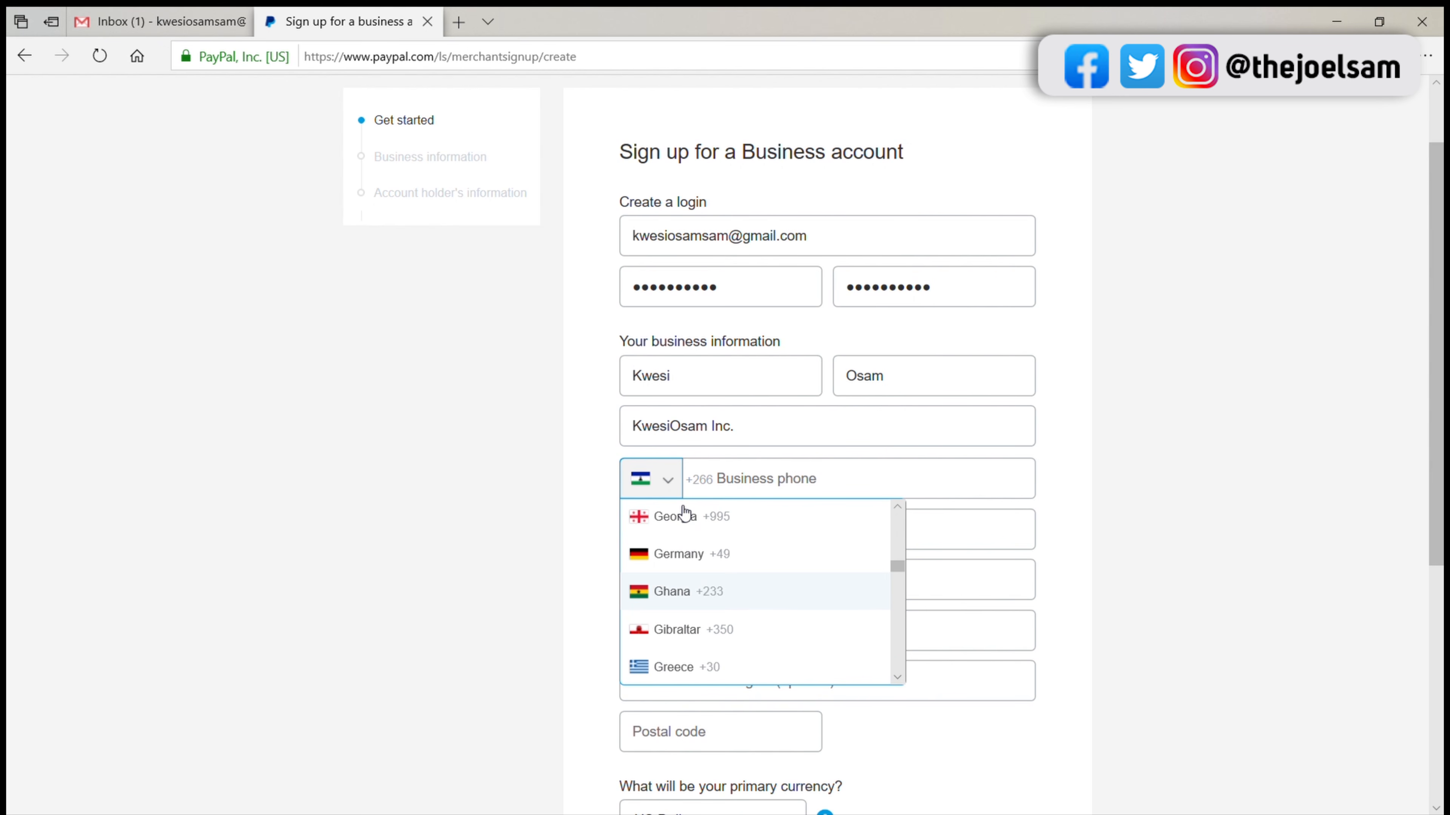
{"action": "left_click", "coordinate": [700, 600]}
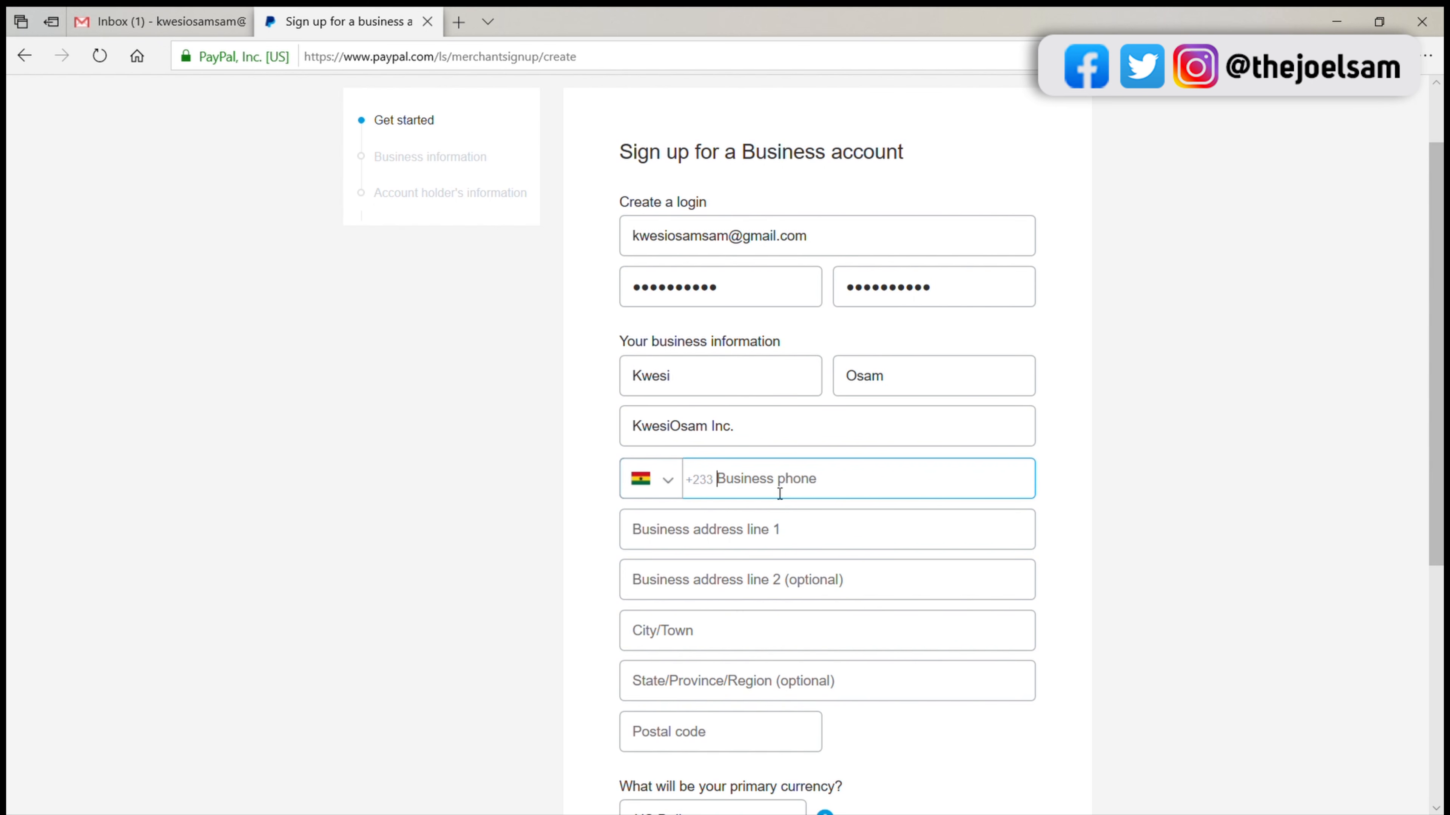
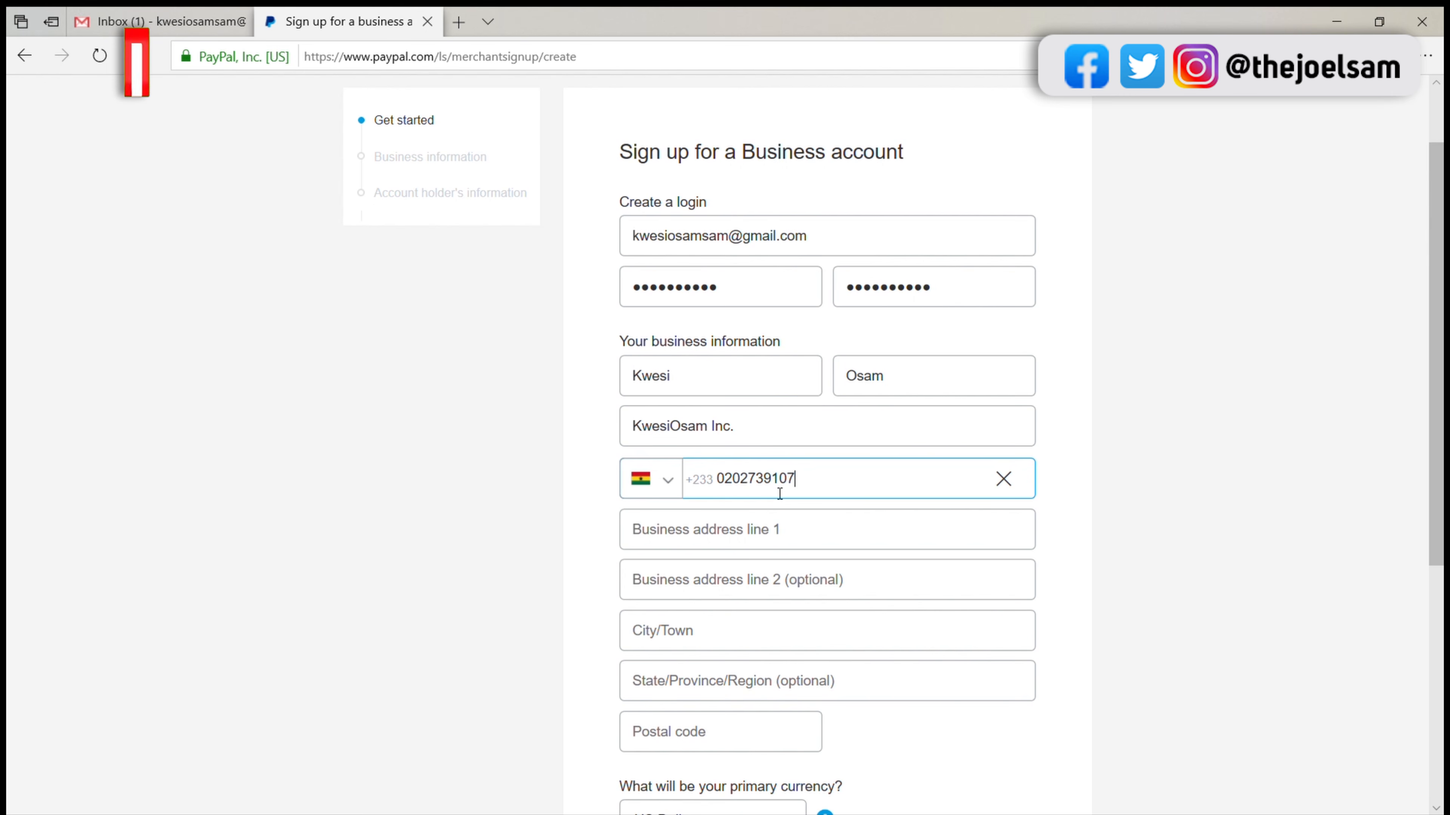
Step: Remove the leading zero from the business phone number and go to business address line 1
{"action": "left_click", "coordinate": [765, 522]}
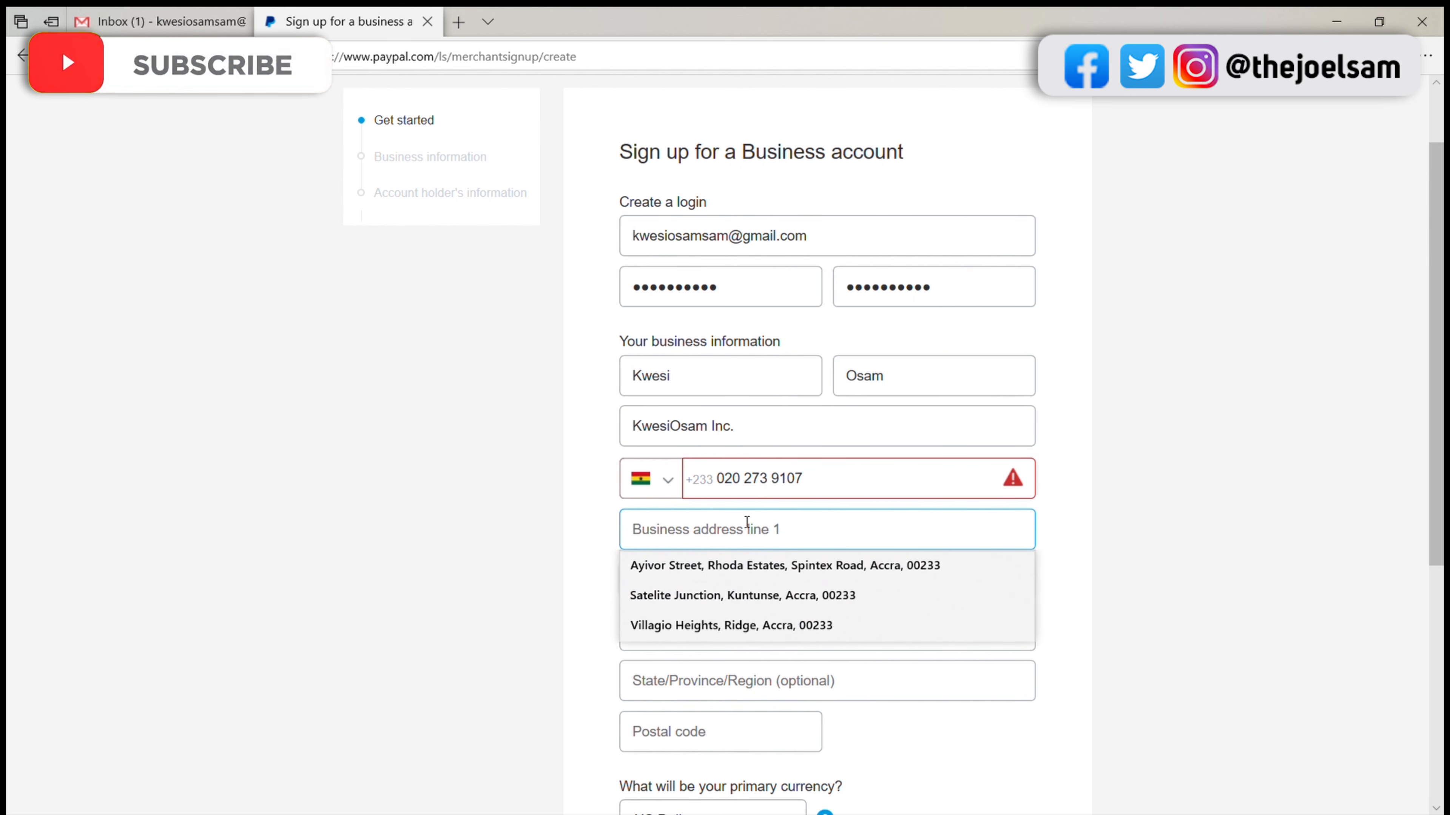
{"action": "left_click", "coordinate": [1022, 484]}
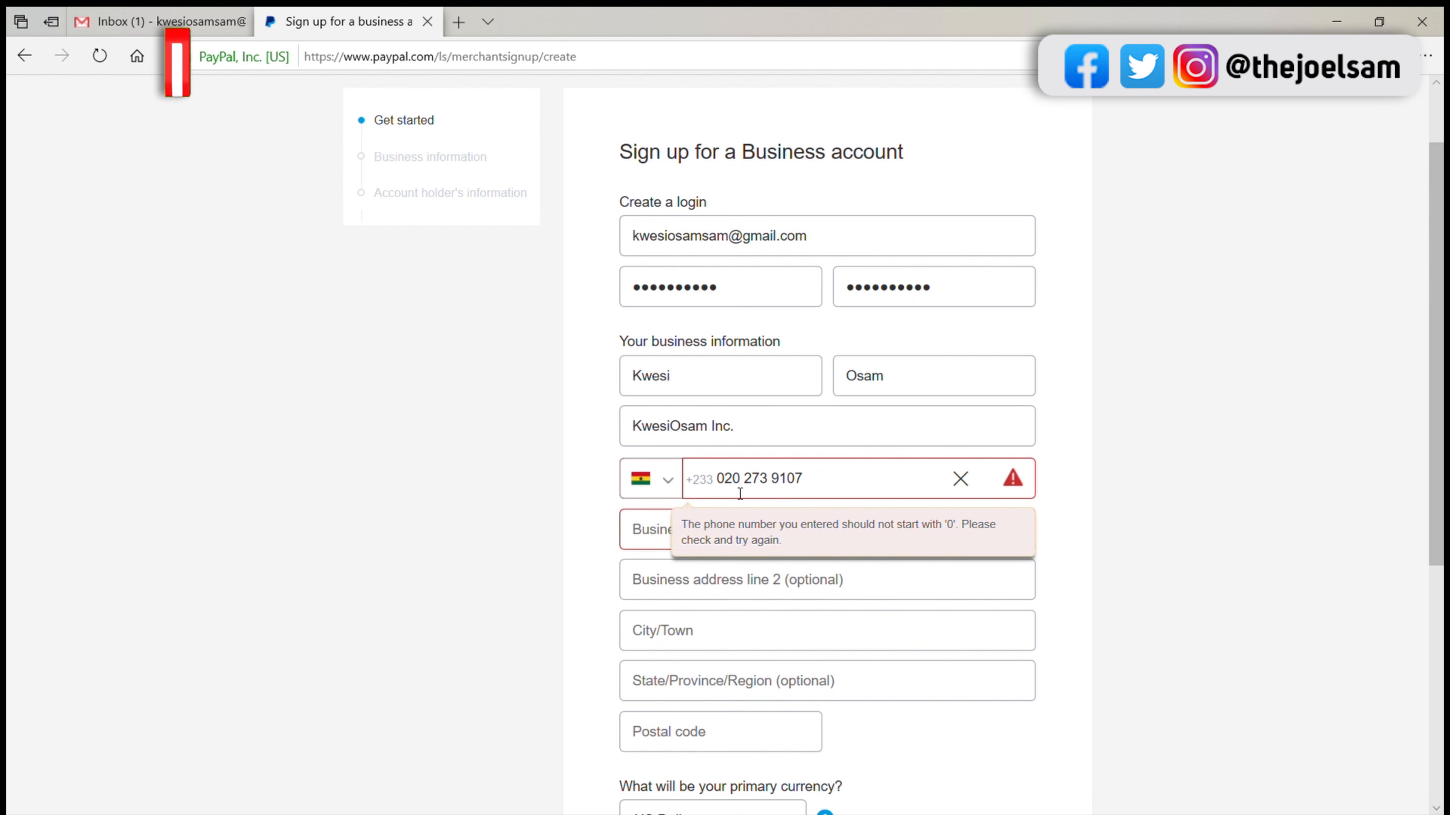
{"action": "key", "text": "BackSpace"}
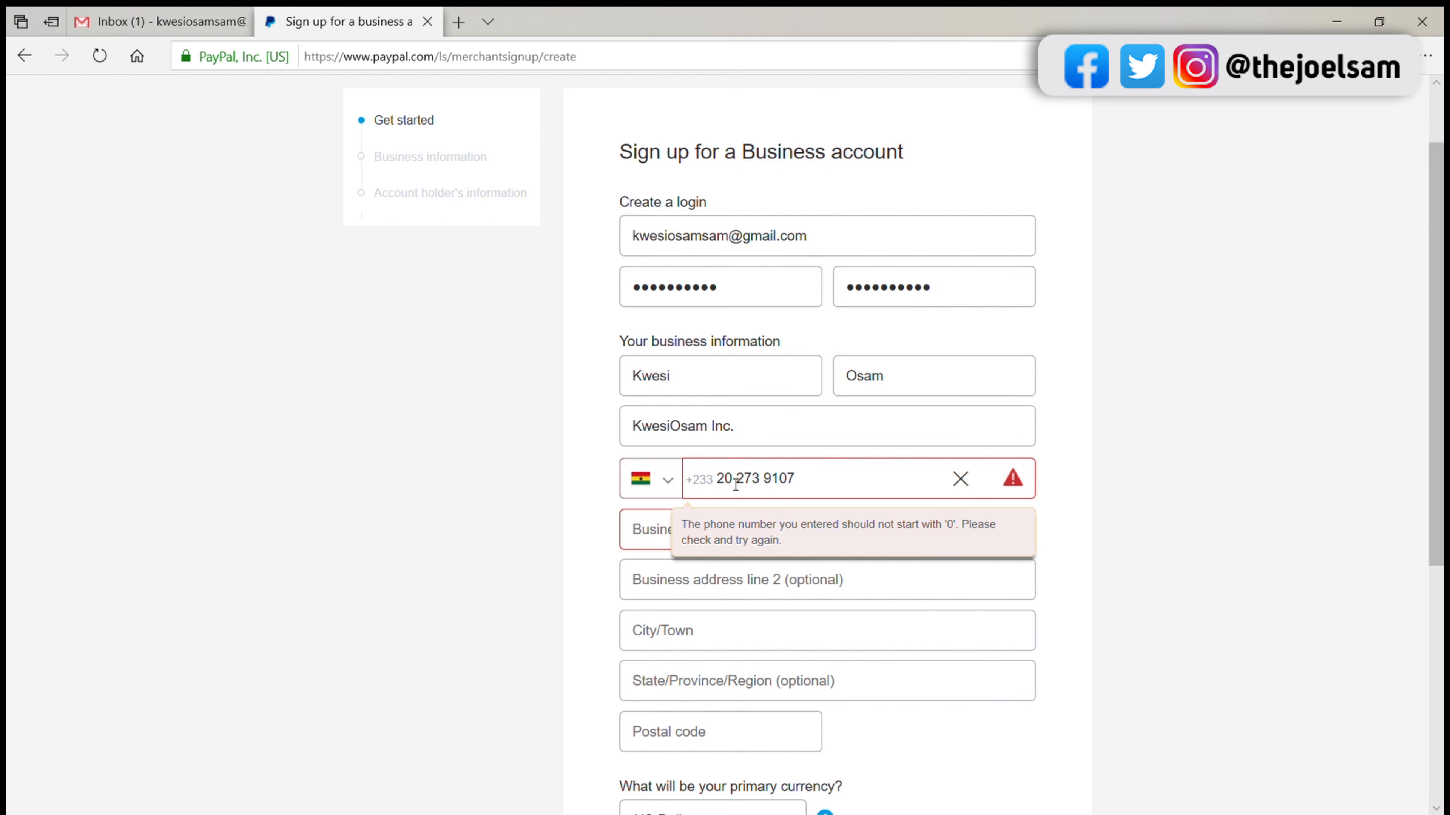
{"action": "left_click", "coordinate": [660, 546]}
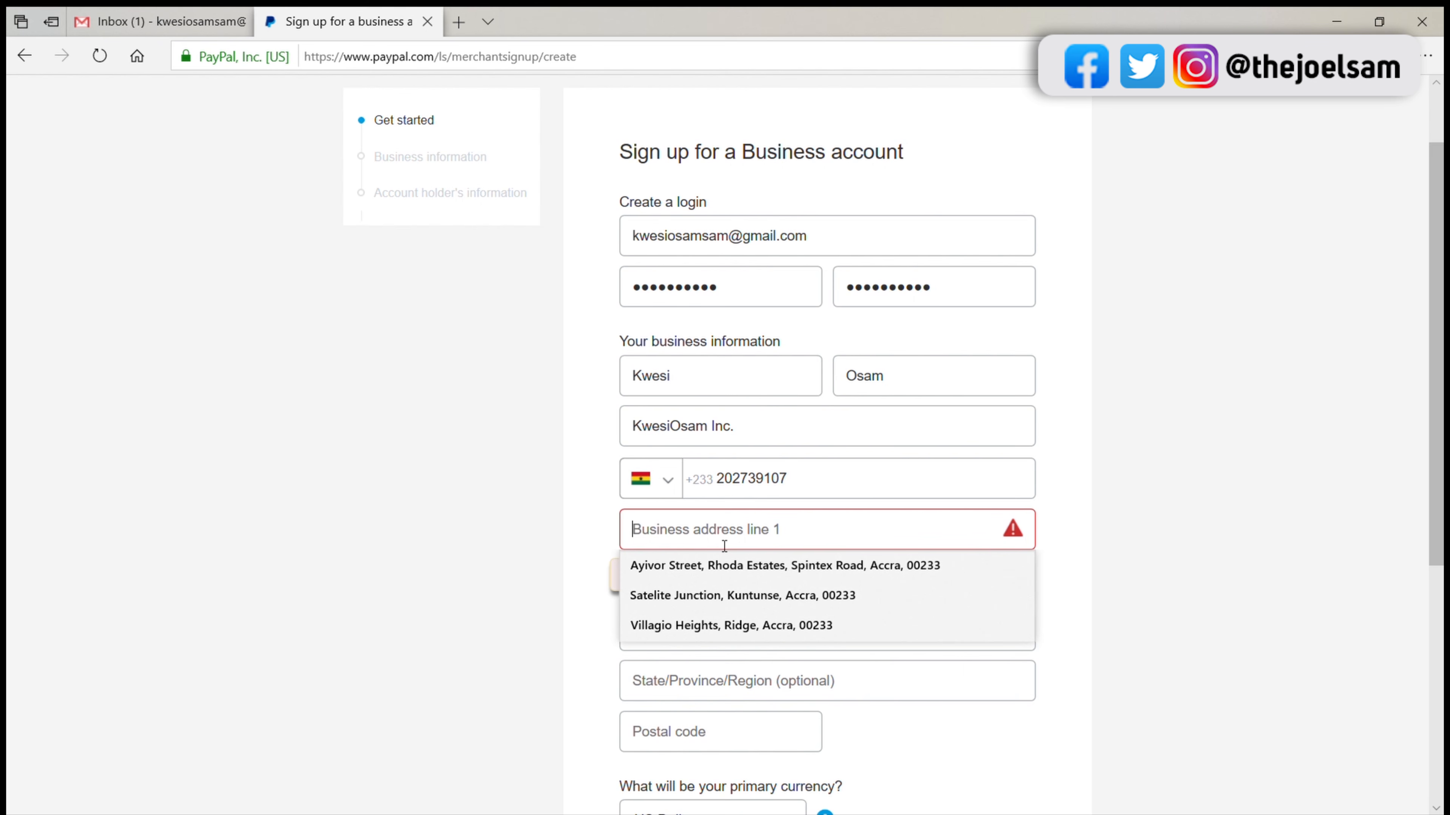
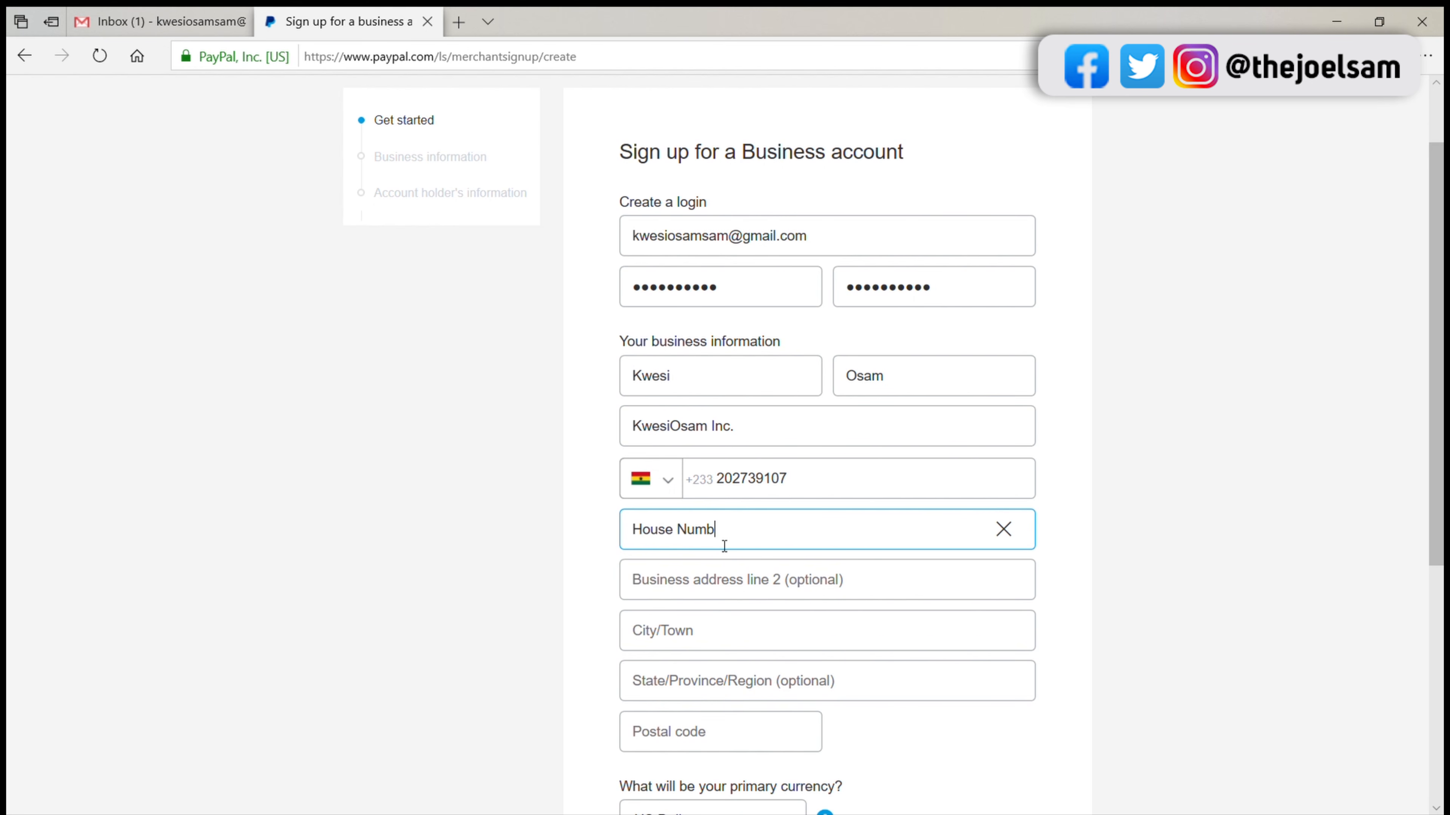
Step: Fill in business address line 2 with the business's street and road names, separated by a comma
{"action": "left_click", "coordinate": [685, 582]}
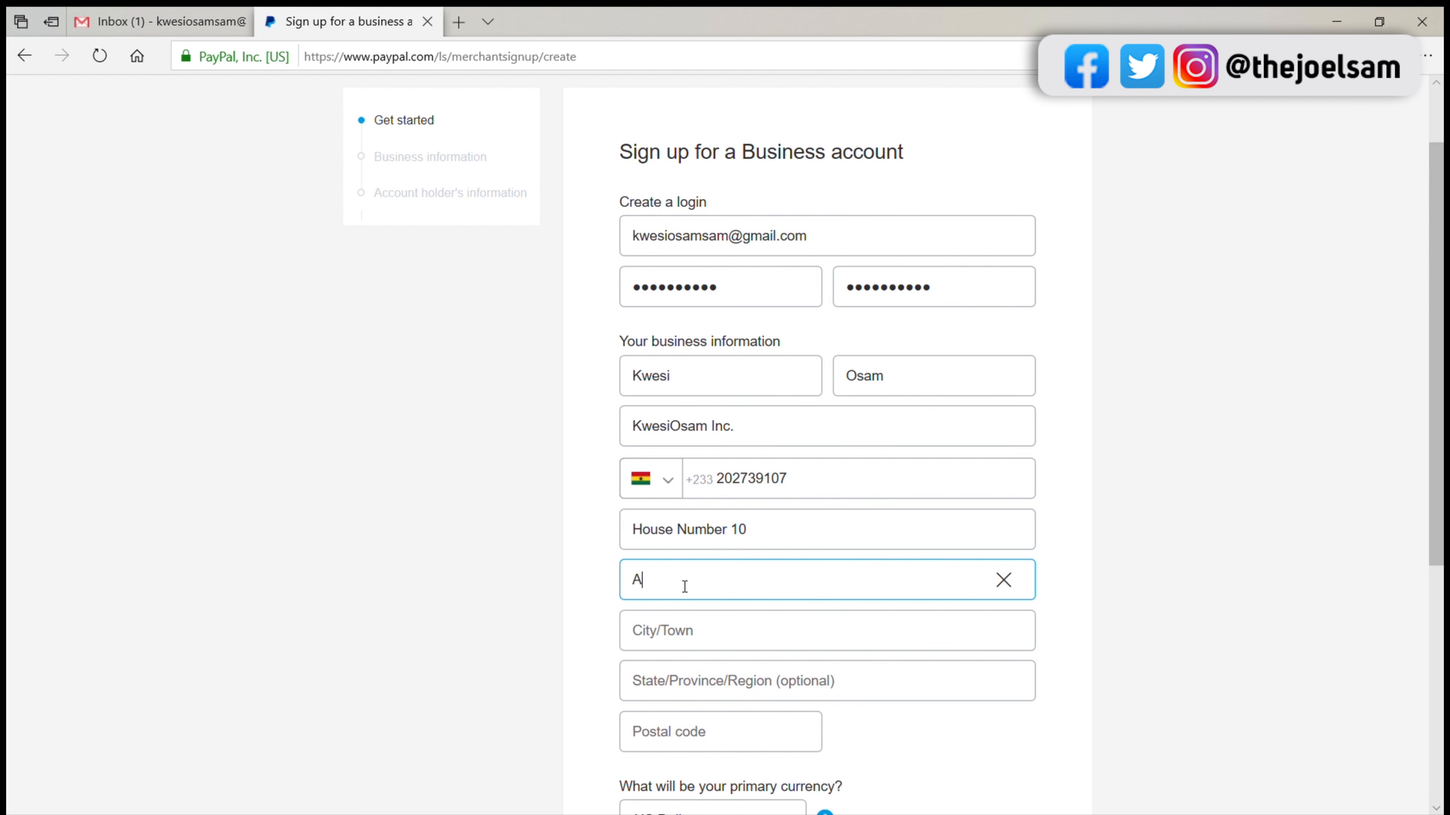
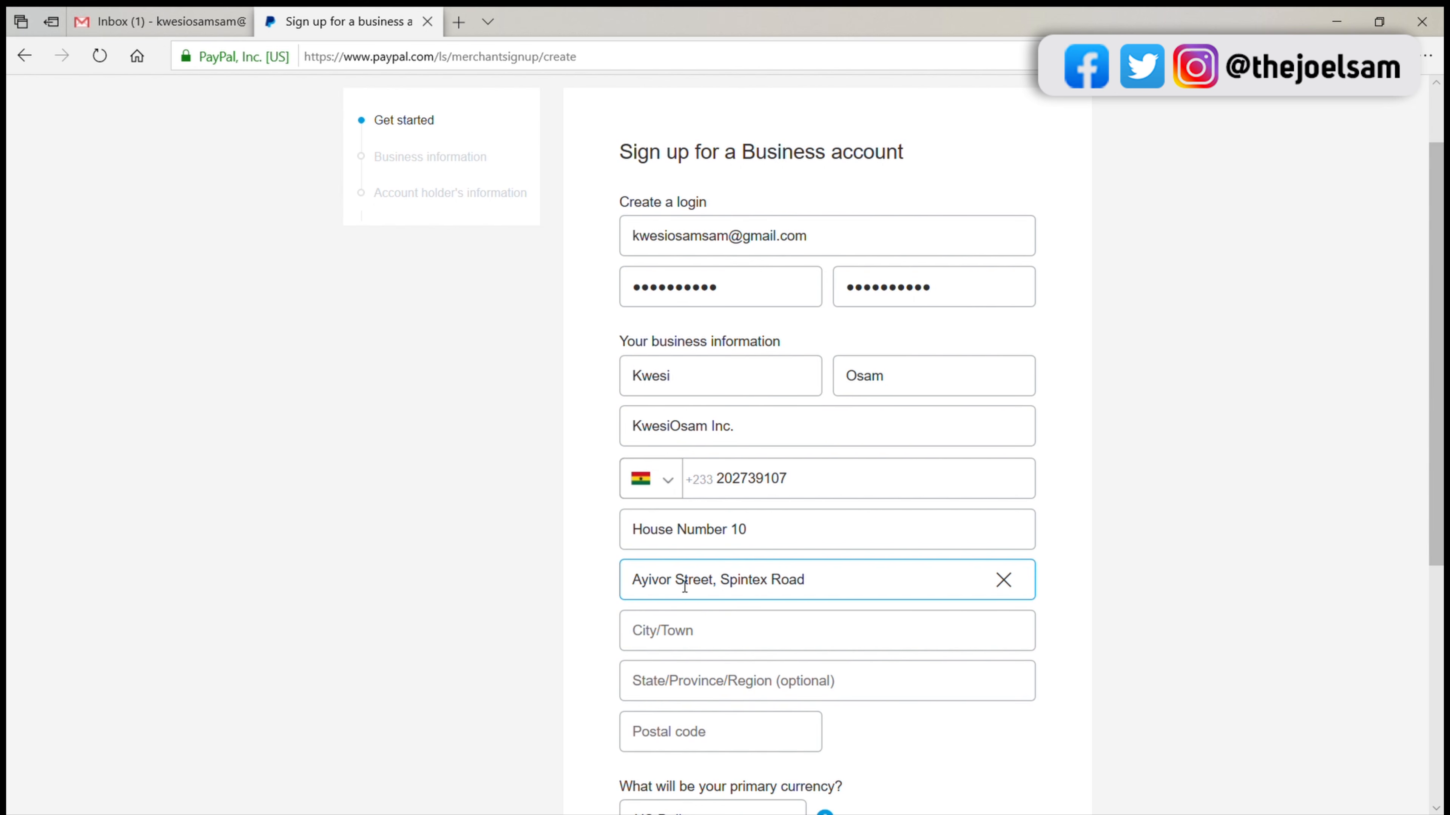
Step: Enter the business's city and postal code, leaving the optional state/province/region field blank
{"action": "left_click", "coordinate": [688, 646]}
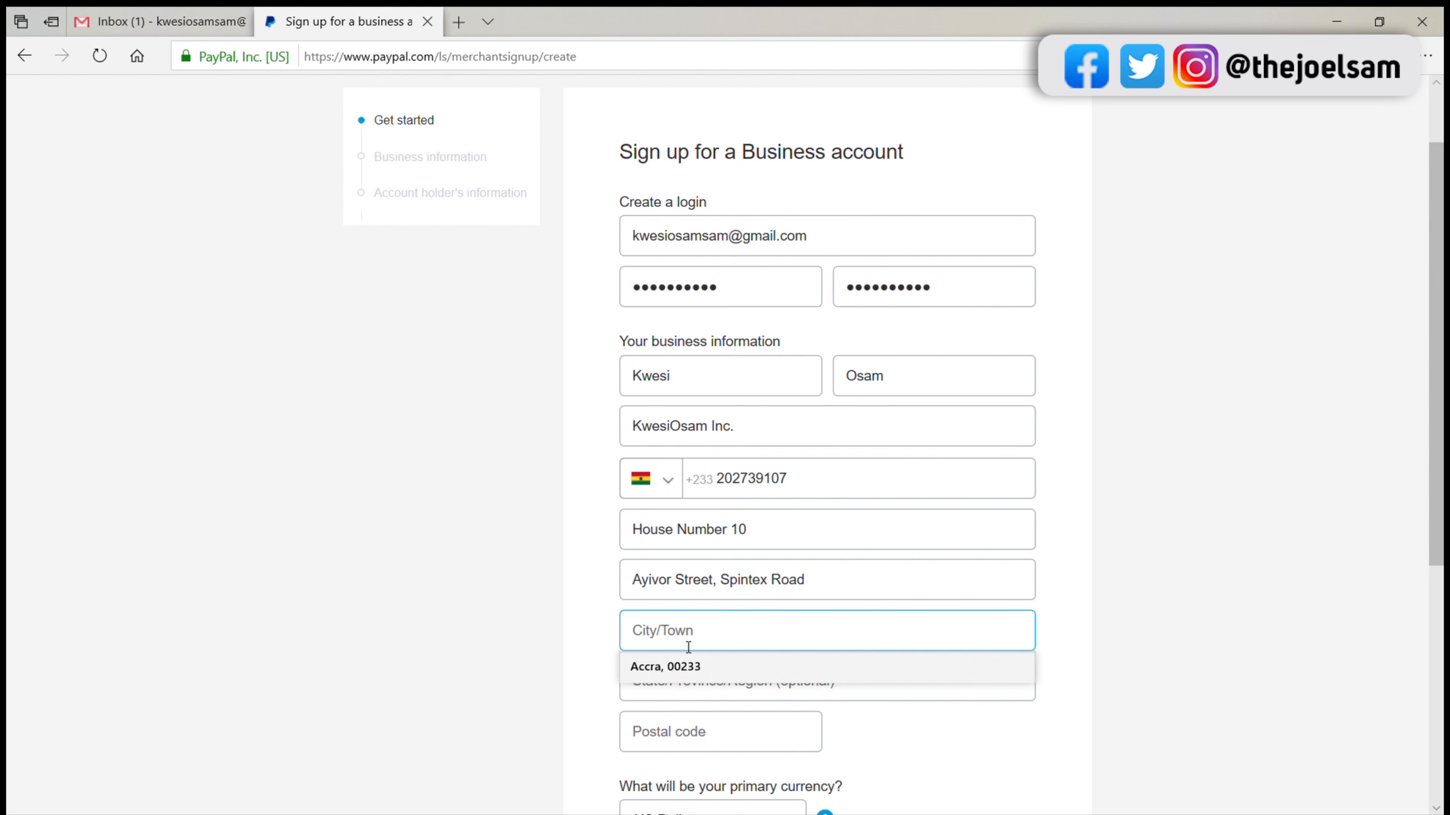
{"action": "type", "text": "Accra"}
{"action": "key", "text": "Down"}
{"action": "left_click", "coordinate": [1069, 670]}
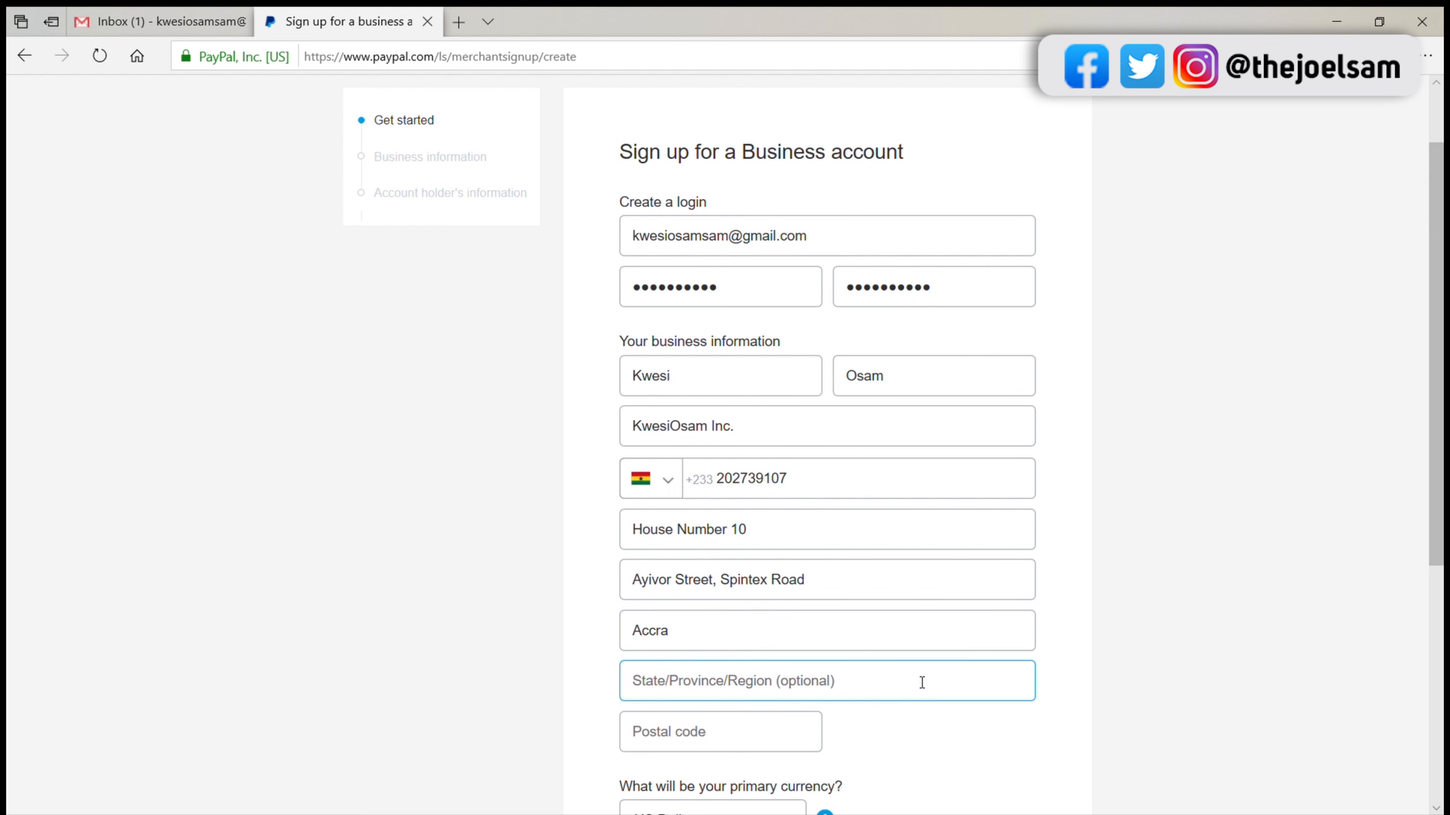
{"action": "left_click", "coordinate": [735, 749]}
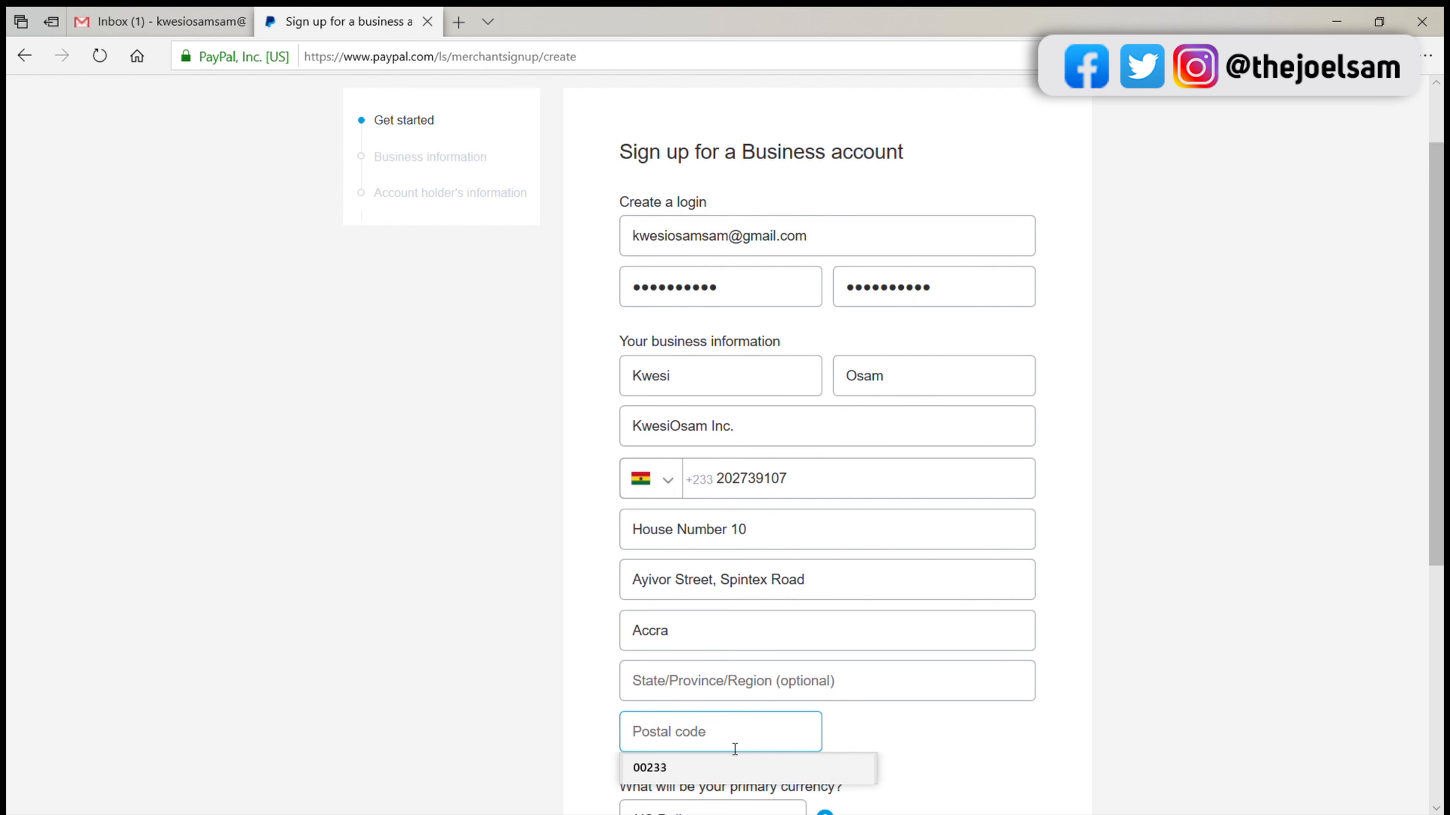
{"action": "left_click", "coordinate": [700, 764]}
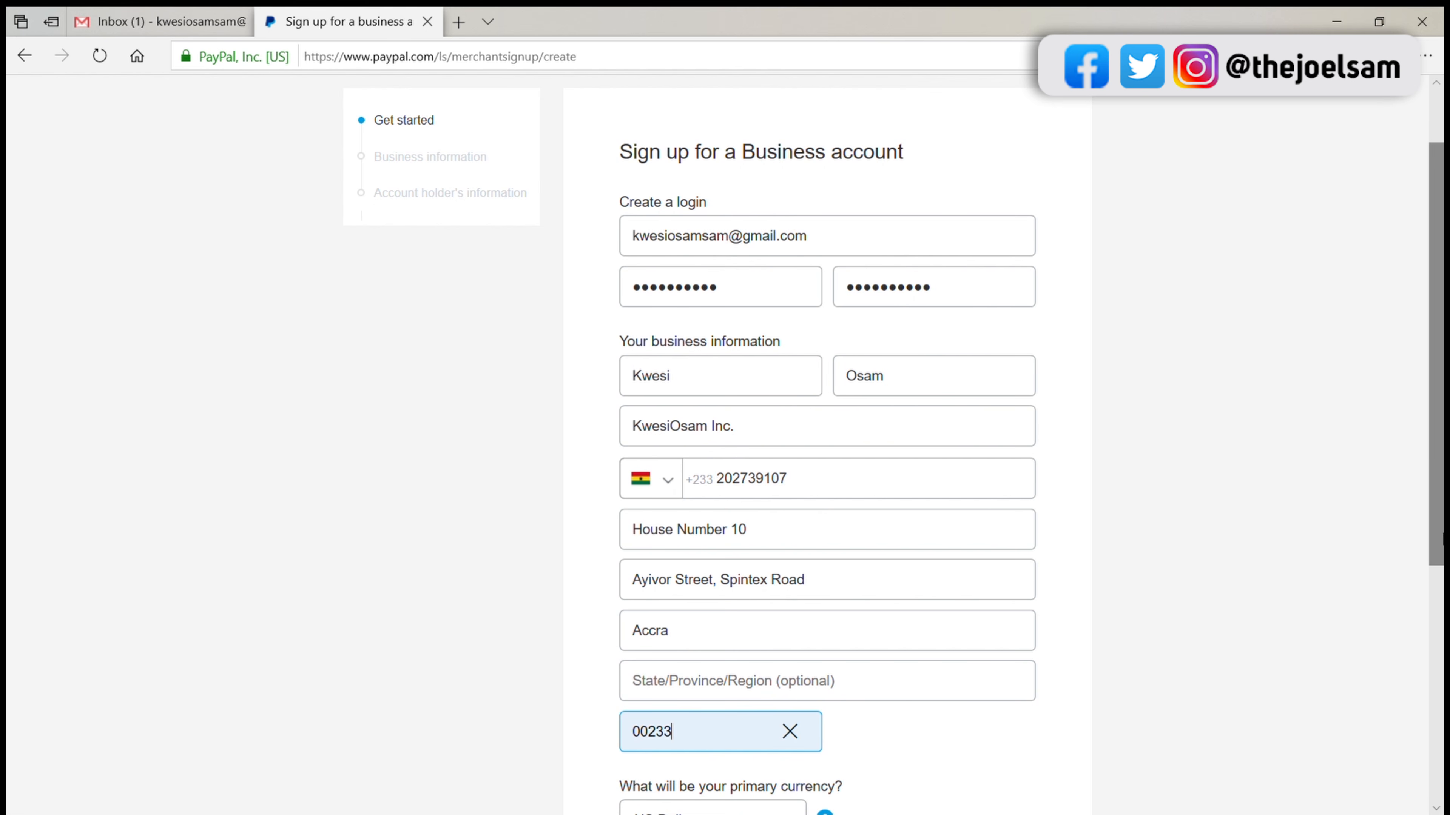
Step: Accept the User Agreement and Privacy Policy, continue the sign-up, and let the browser save the login for this site
{"action": "scroll", "coordinate": [1405, 664], "scroll_direction": "down", "scroll_amount": 5}
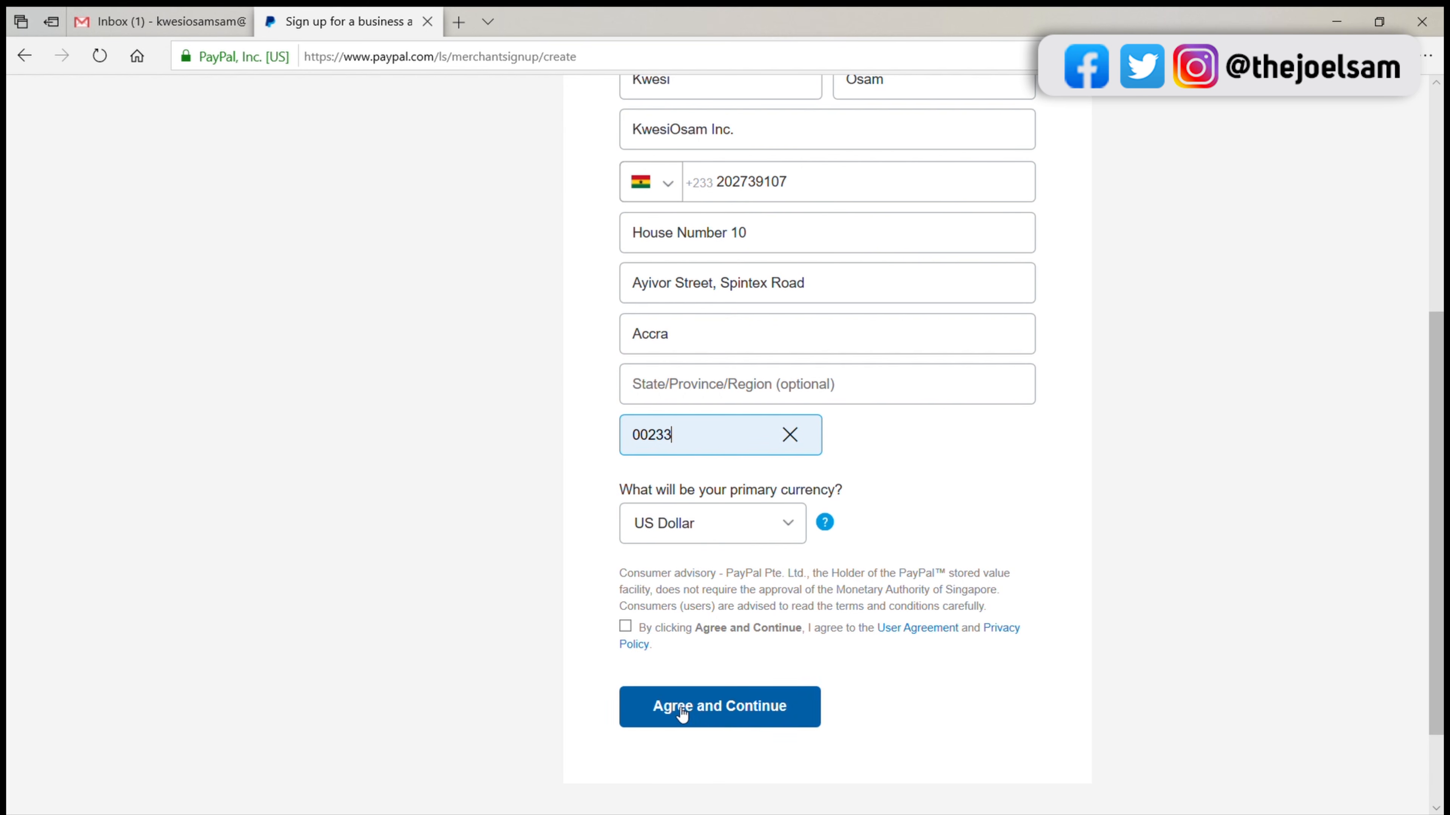
{"action": "left_click", "coordinate": [626, 627]}
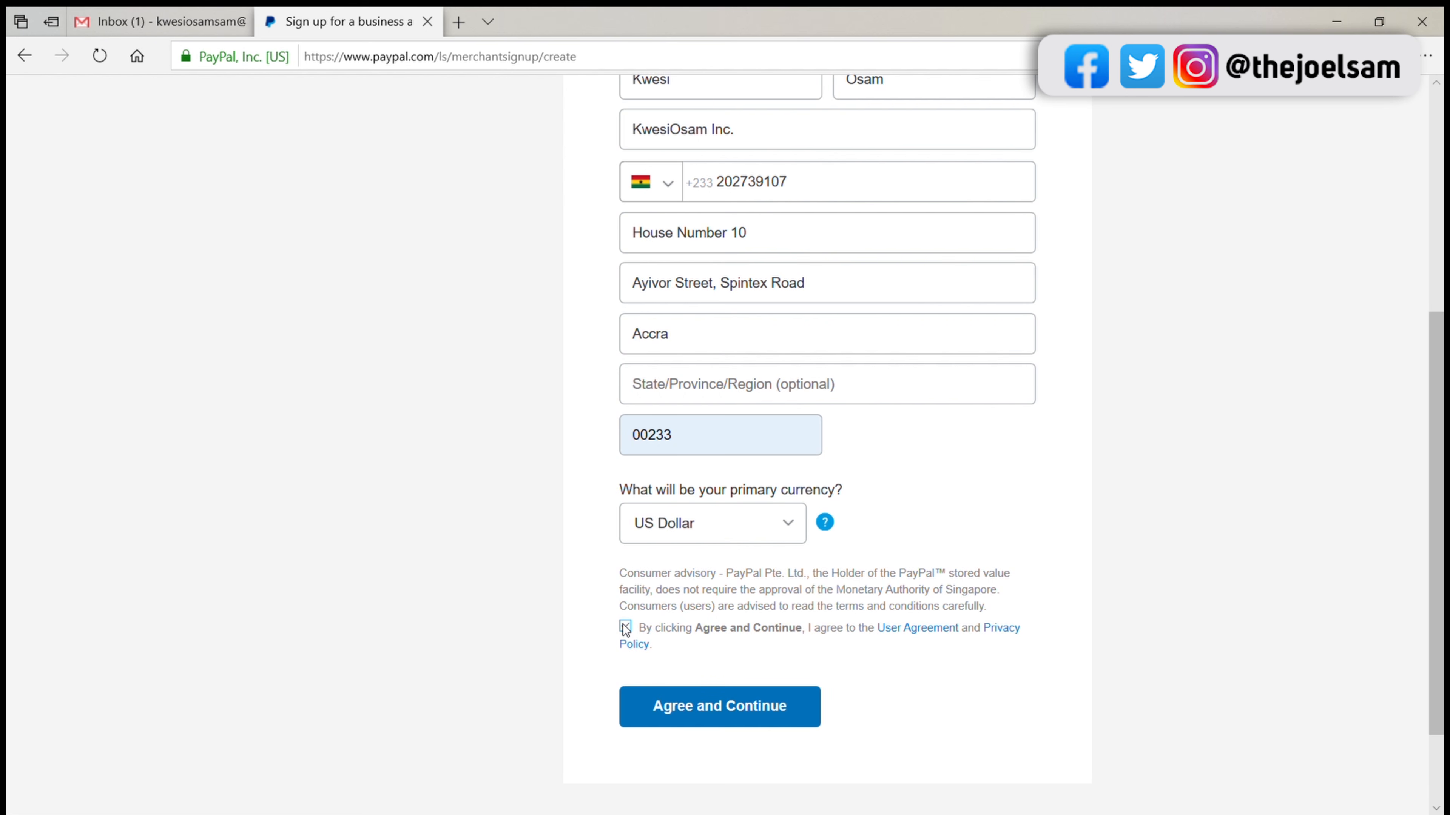
{"action": "left_click", "coordinate": [743, 723]}
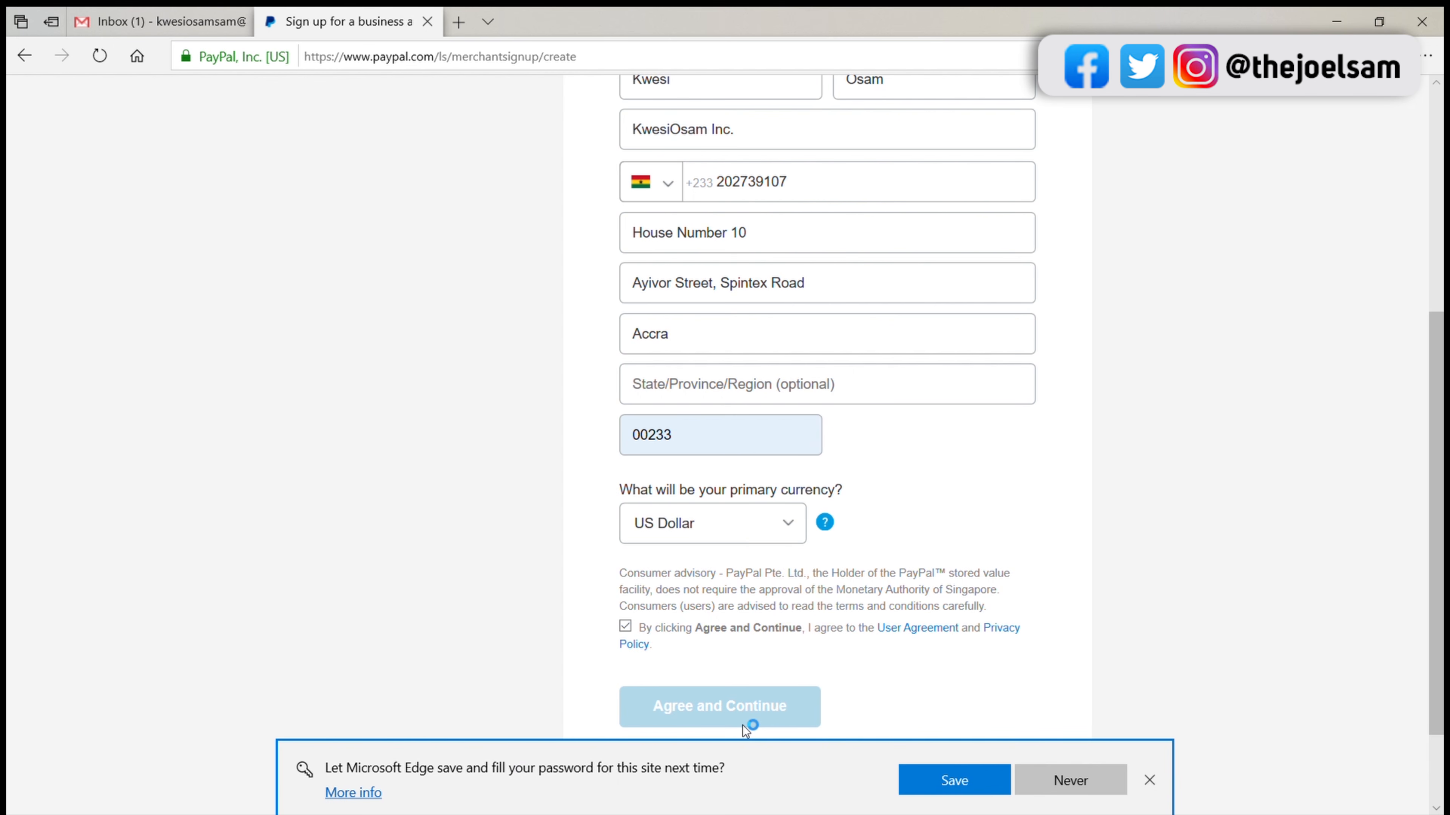
{"action": "left_click", "coordinate": [959, 783]}
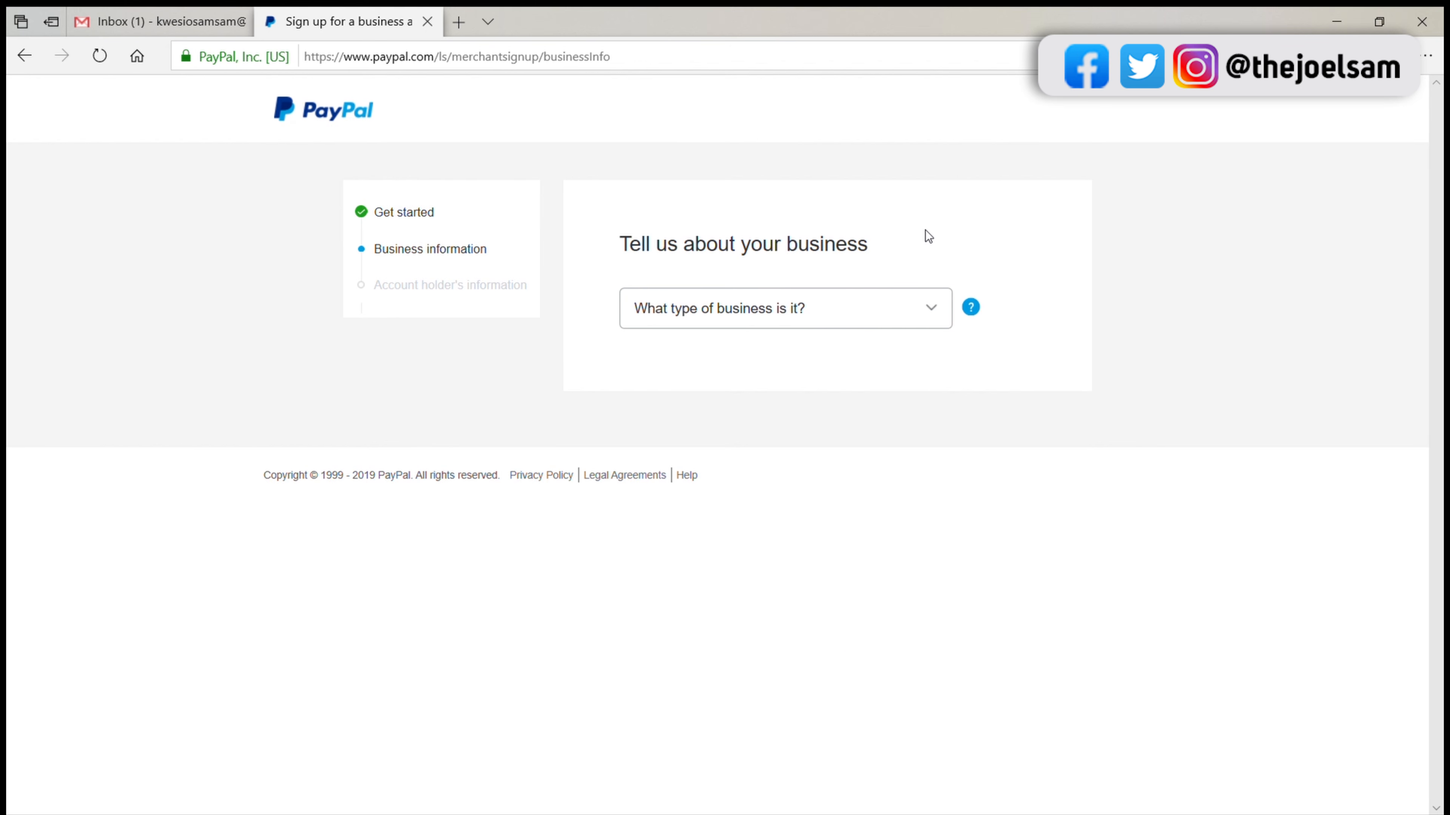
Step: Set the business type to Individual and the product or service keyword to Professional Services, and continue without a business URL
{"action": "left_click", "coordinate": [888, 317]}
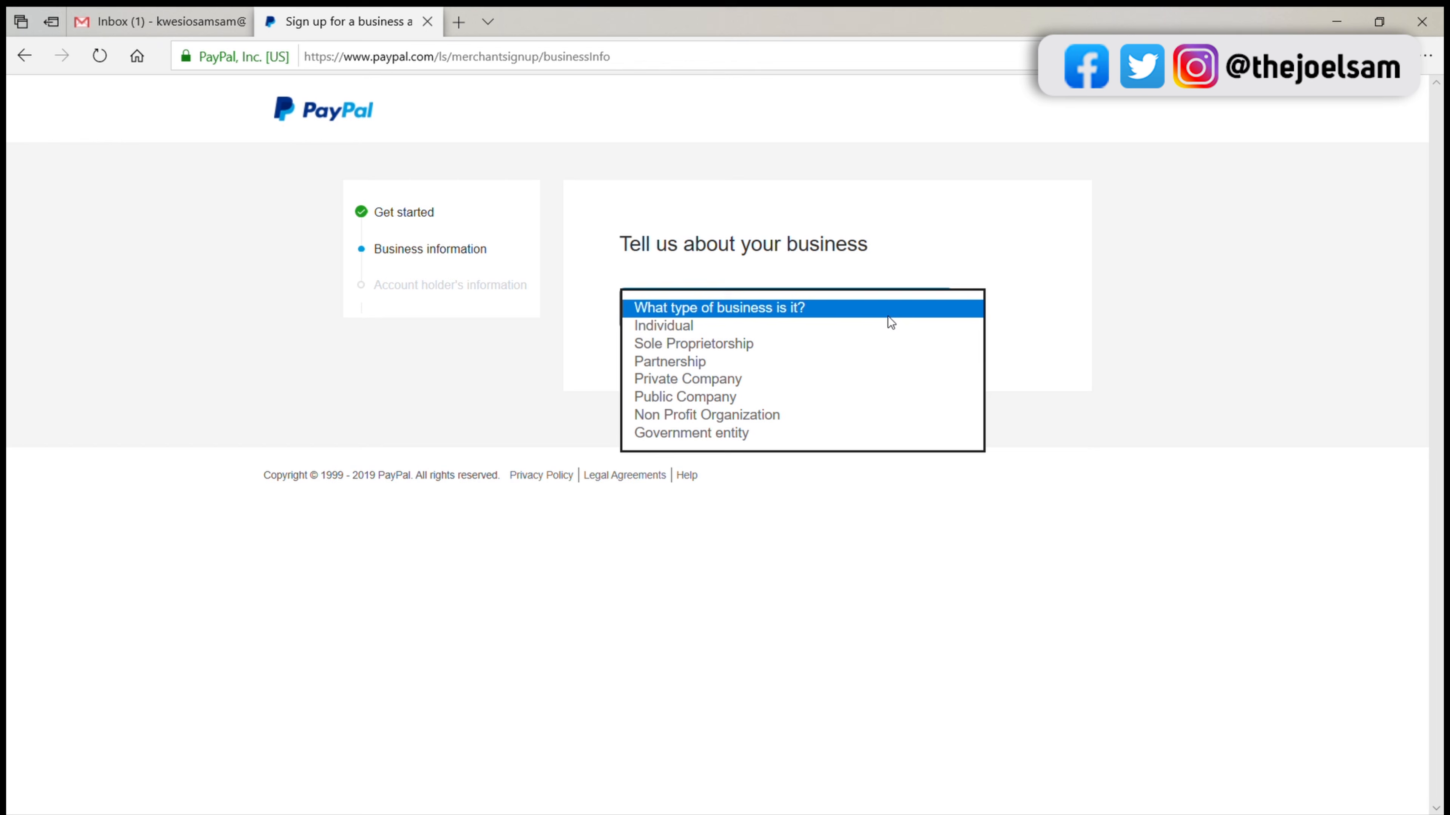
{"action": "left_click", "coordinate": [829, 330]}
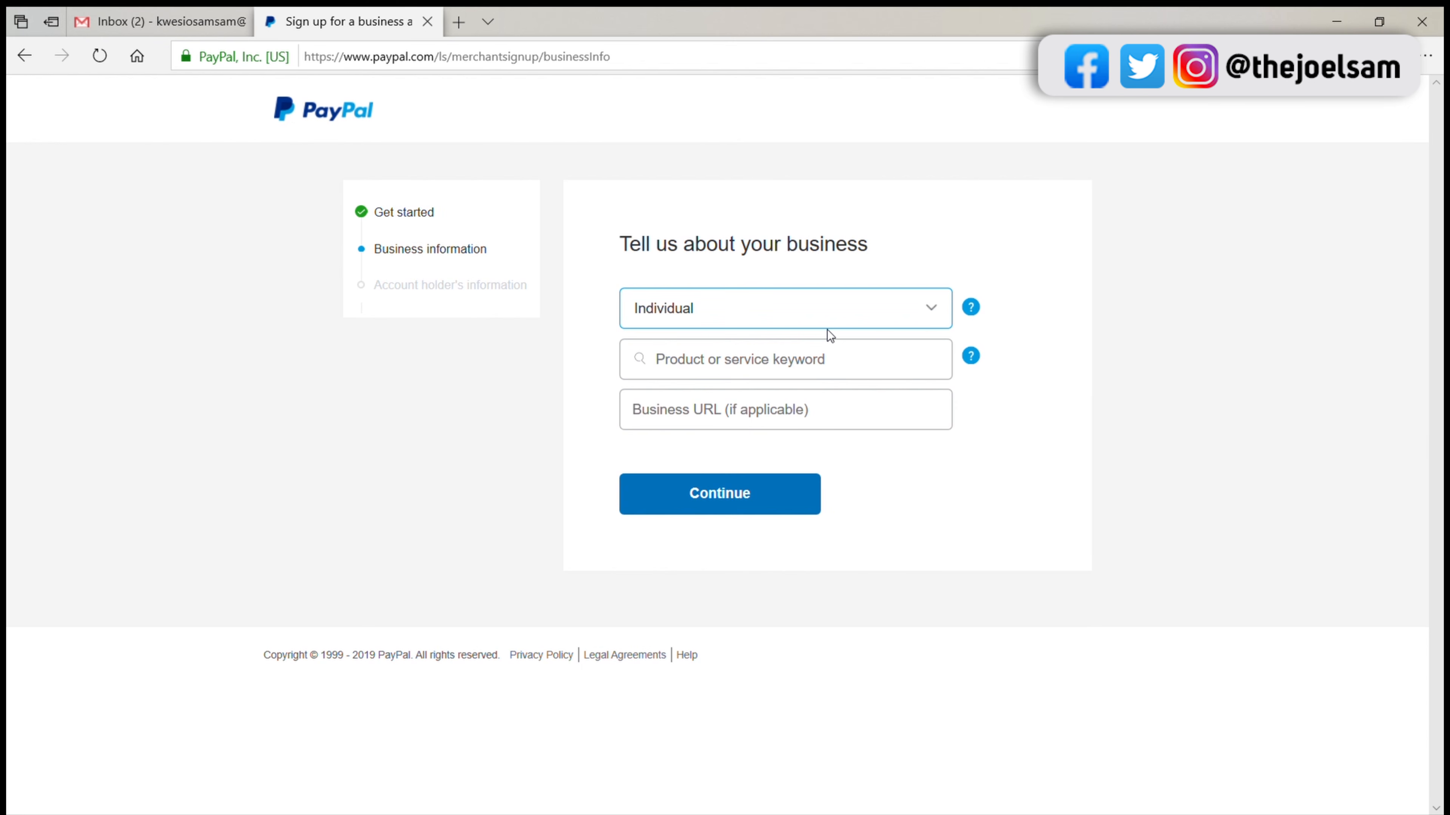
{"action": "left_click", "coordinate": [793, 365]}
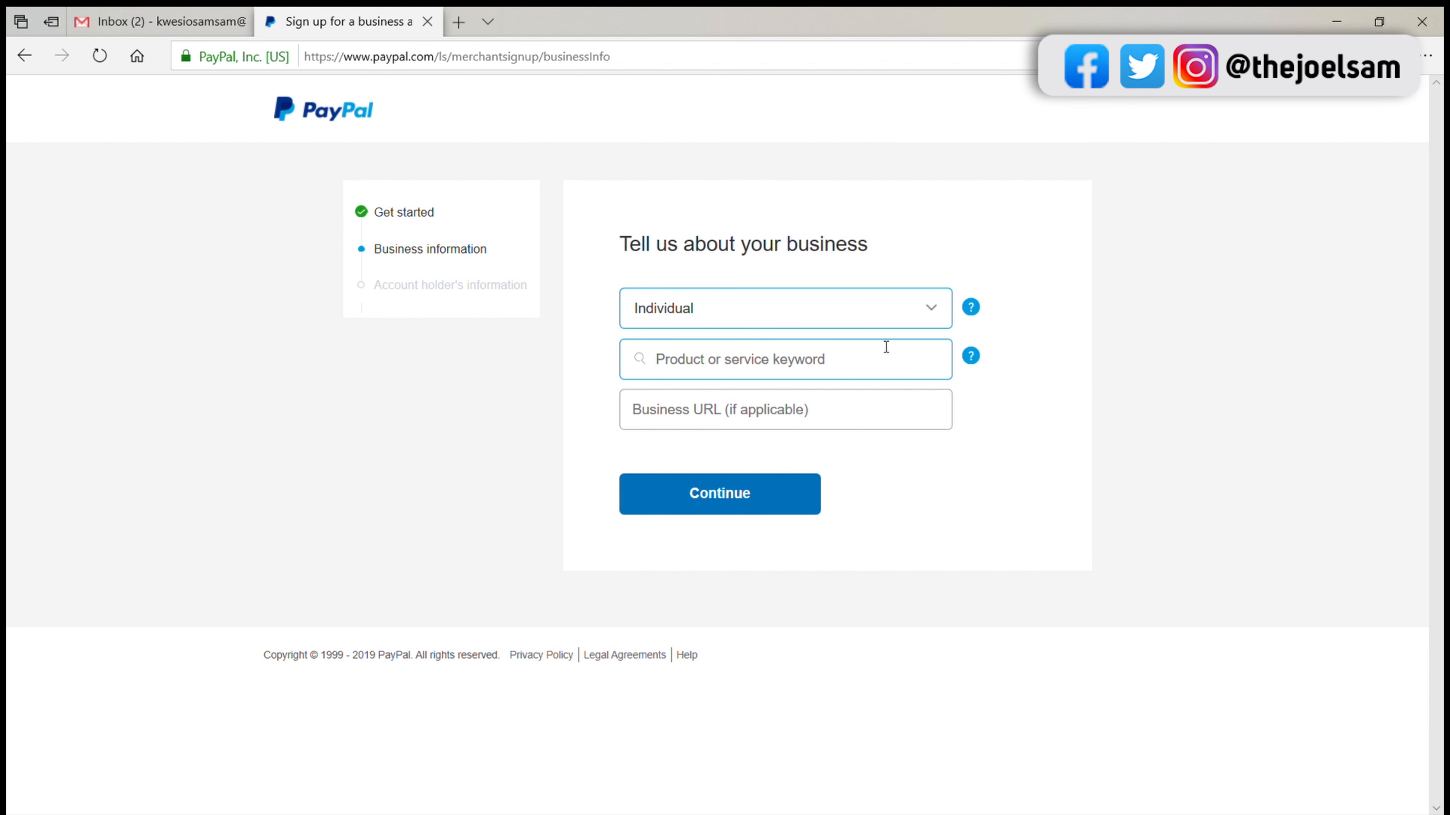
{"action": "mouse_move", "coordinate": [971, 359]}
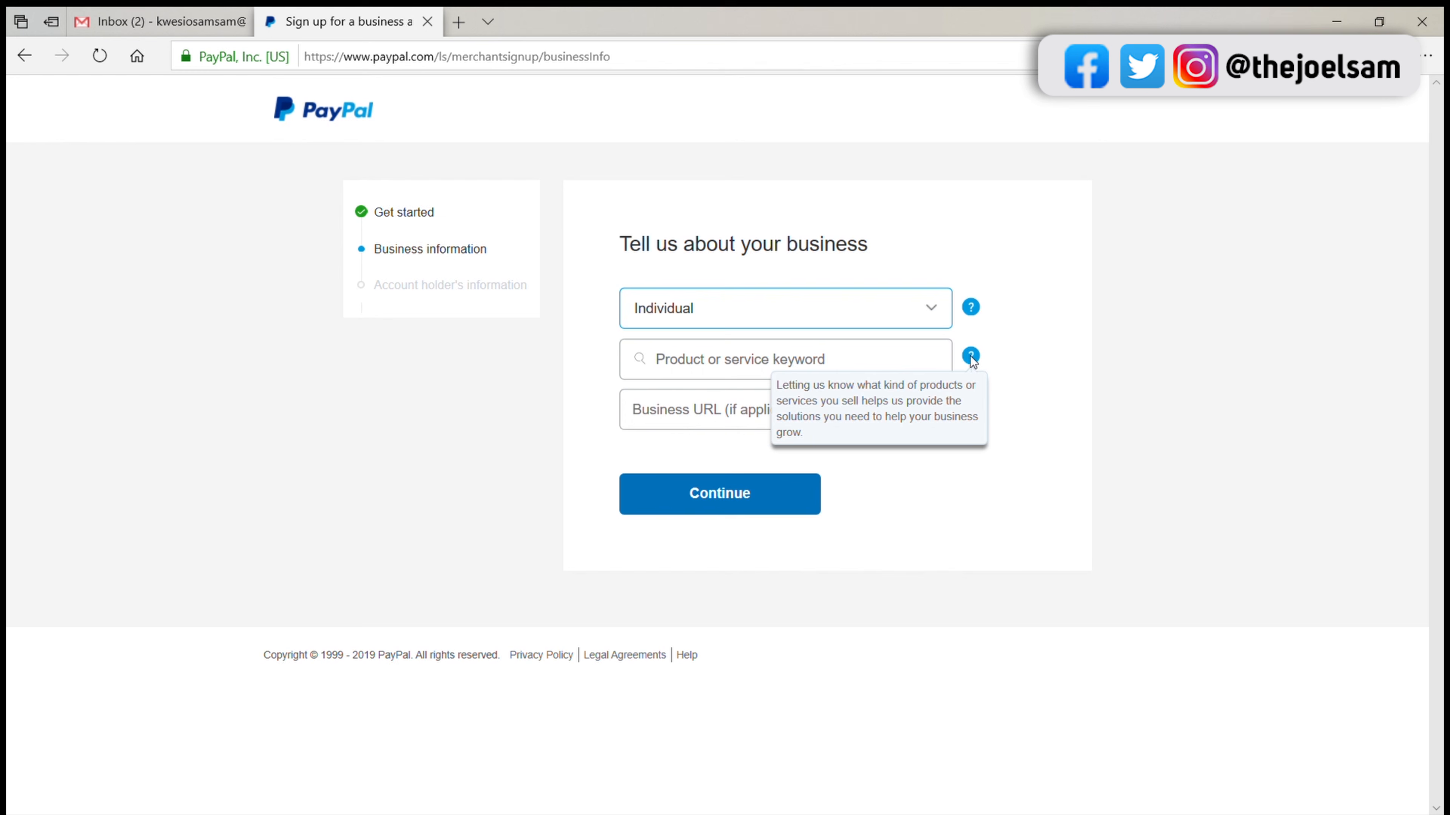
{"action": "left_click", "coordinate": [850, 369]}
{"action": "left_click", "coordinate": [797, 371]}
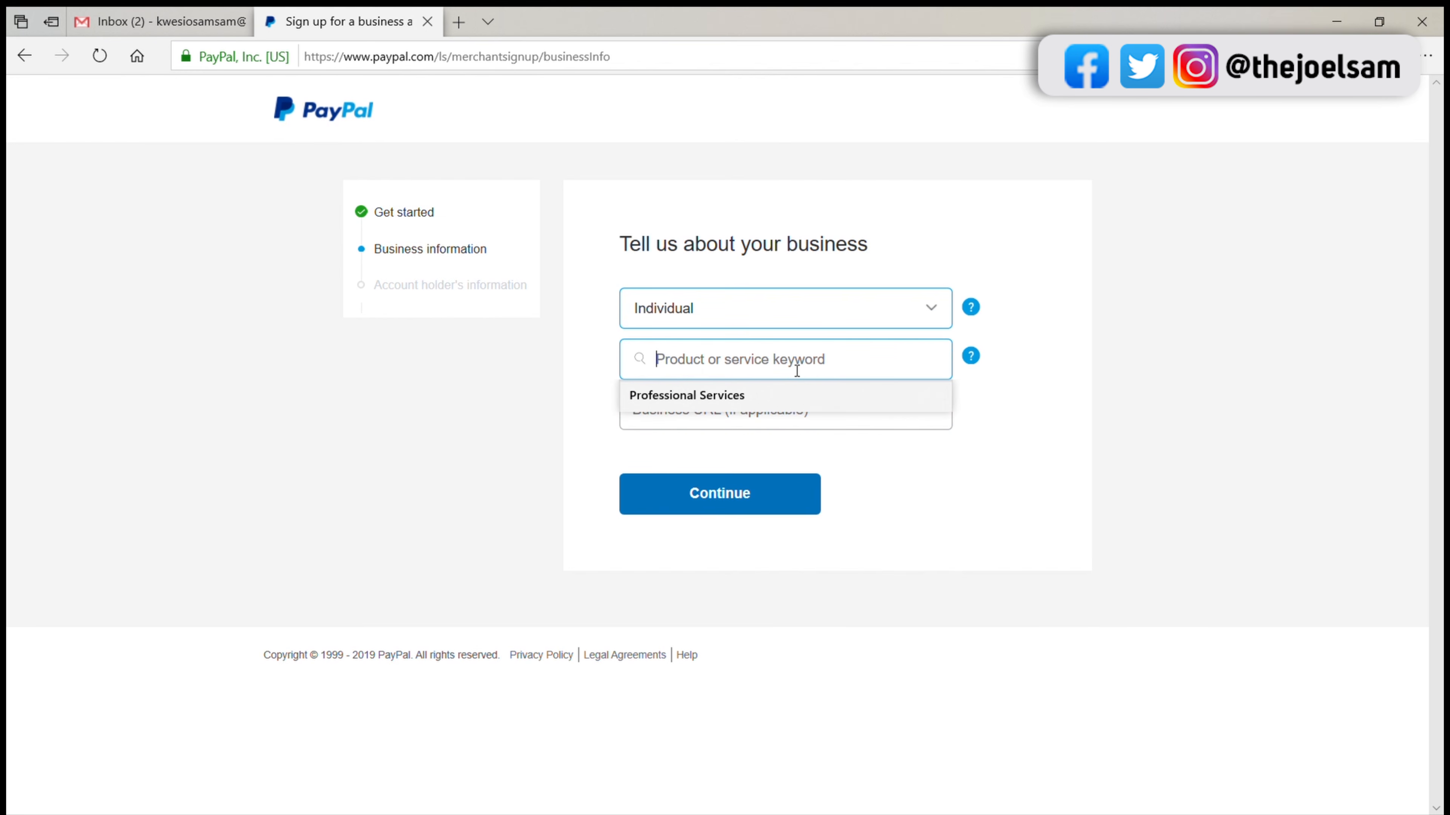
{"action": "left_click", "coordinate": [756, 395]}
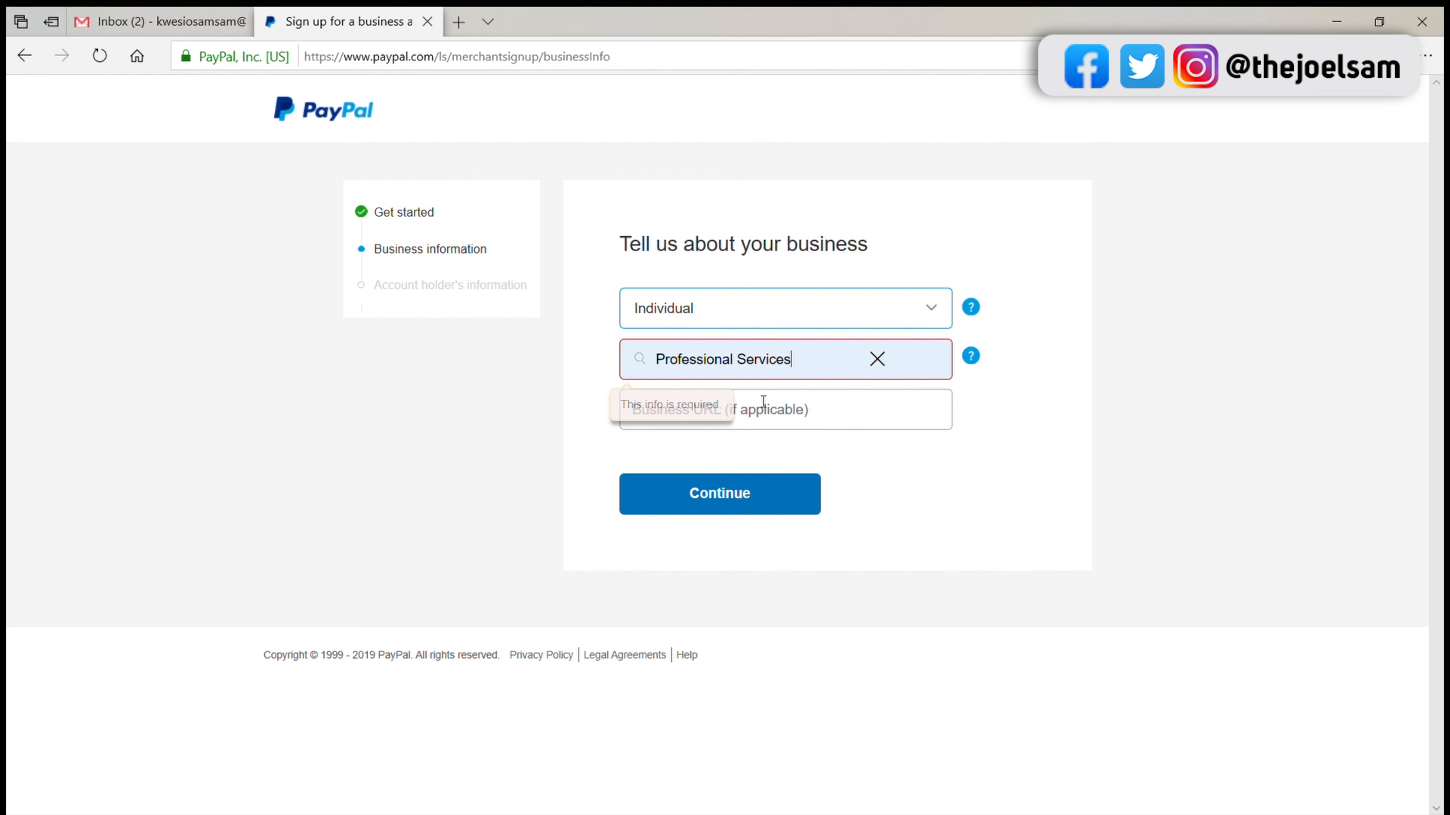
{"action": "left_click", "coordinate": [952, 434]}
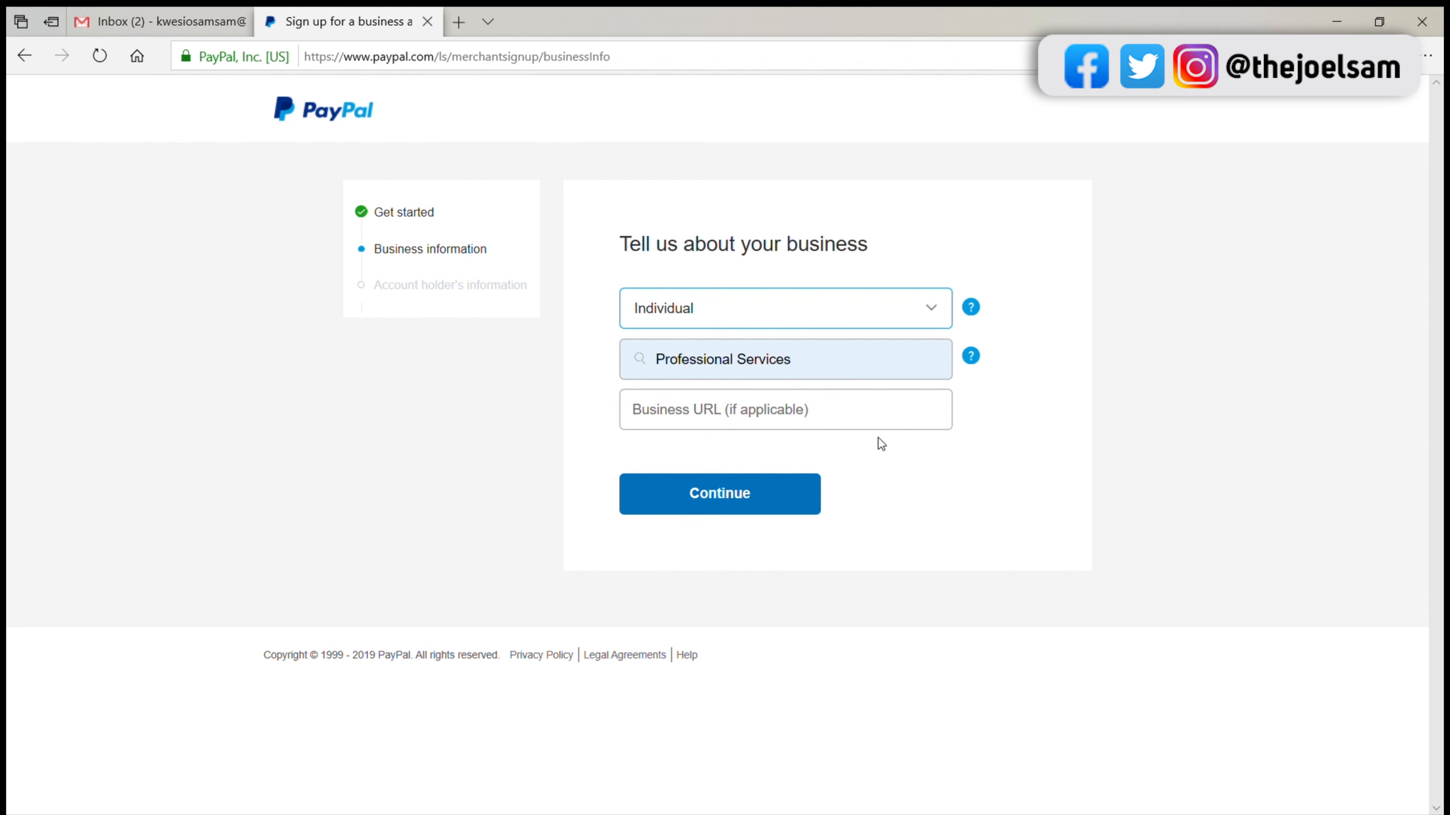
{"action": "left_click", "coordinate": [763, 501]}
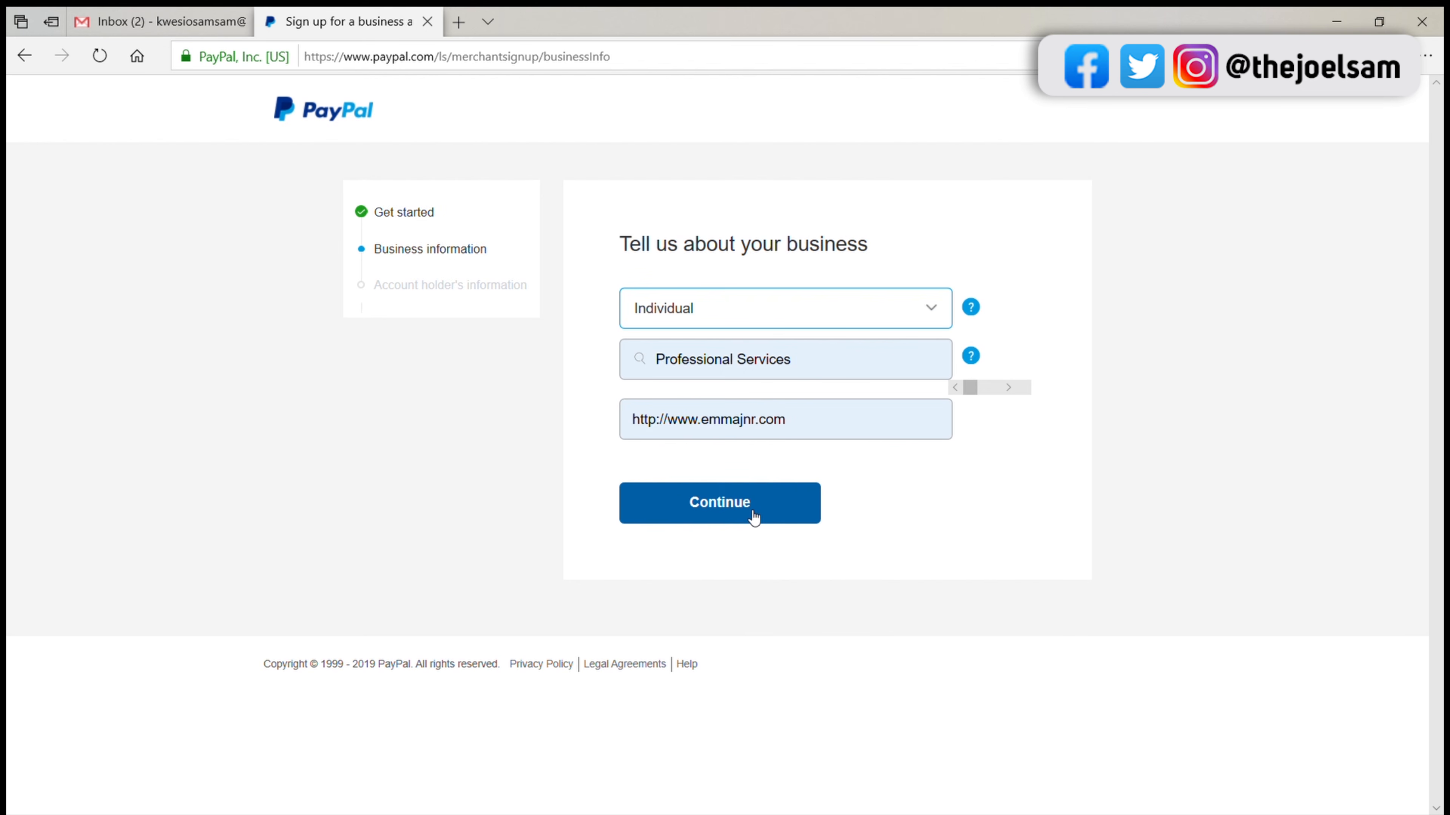
{"action": "left_click", "coordinate": [750, 515]}
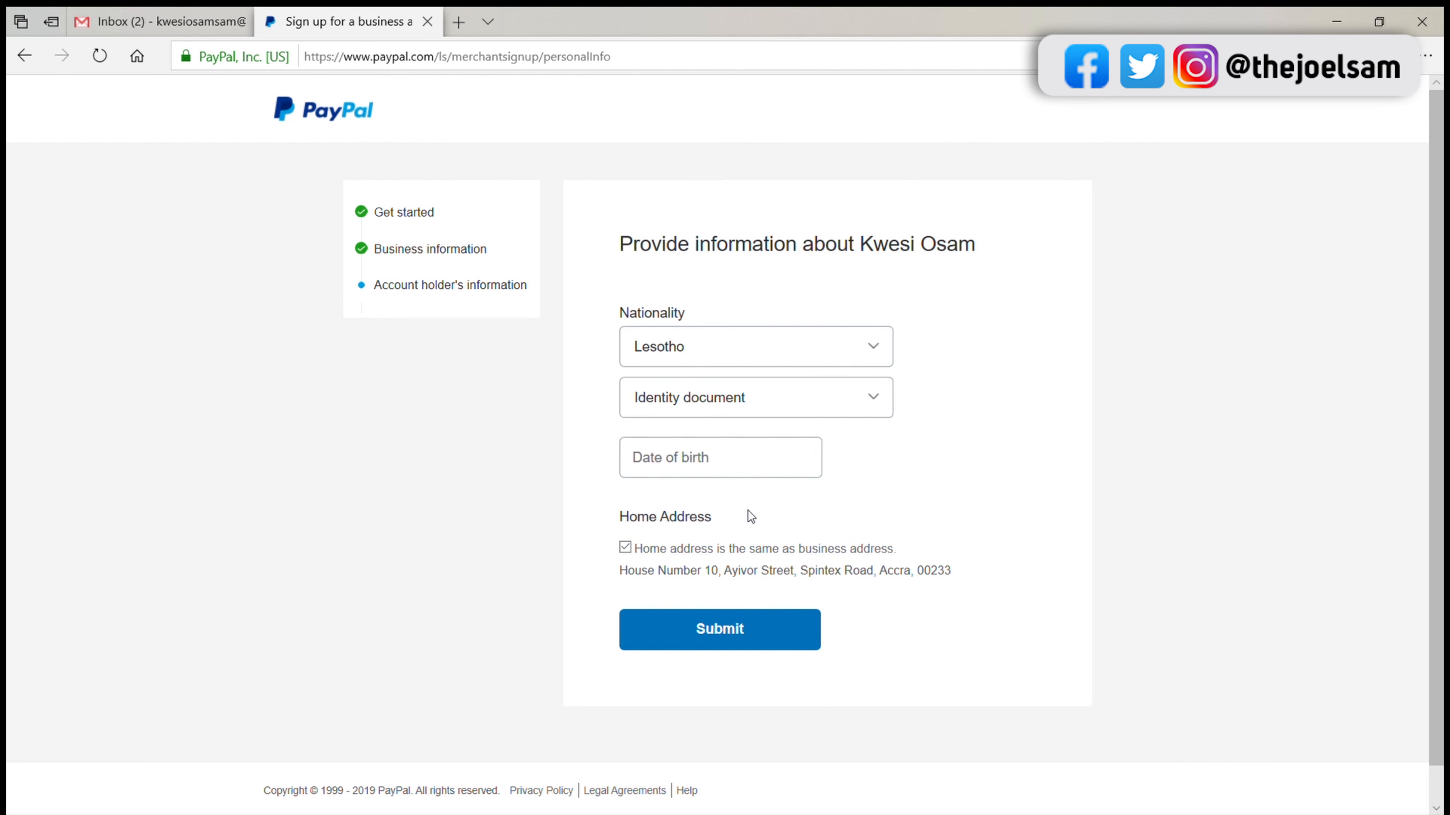
Step: Set the account holder's nationality to Ghana and the identity document type to National ID
{"action": "left_click", "coordinate": [791, 351]}
{"action": "type", "text": "gh"}
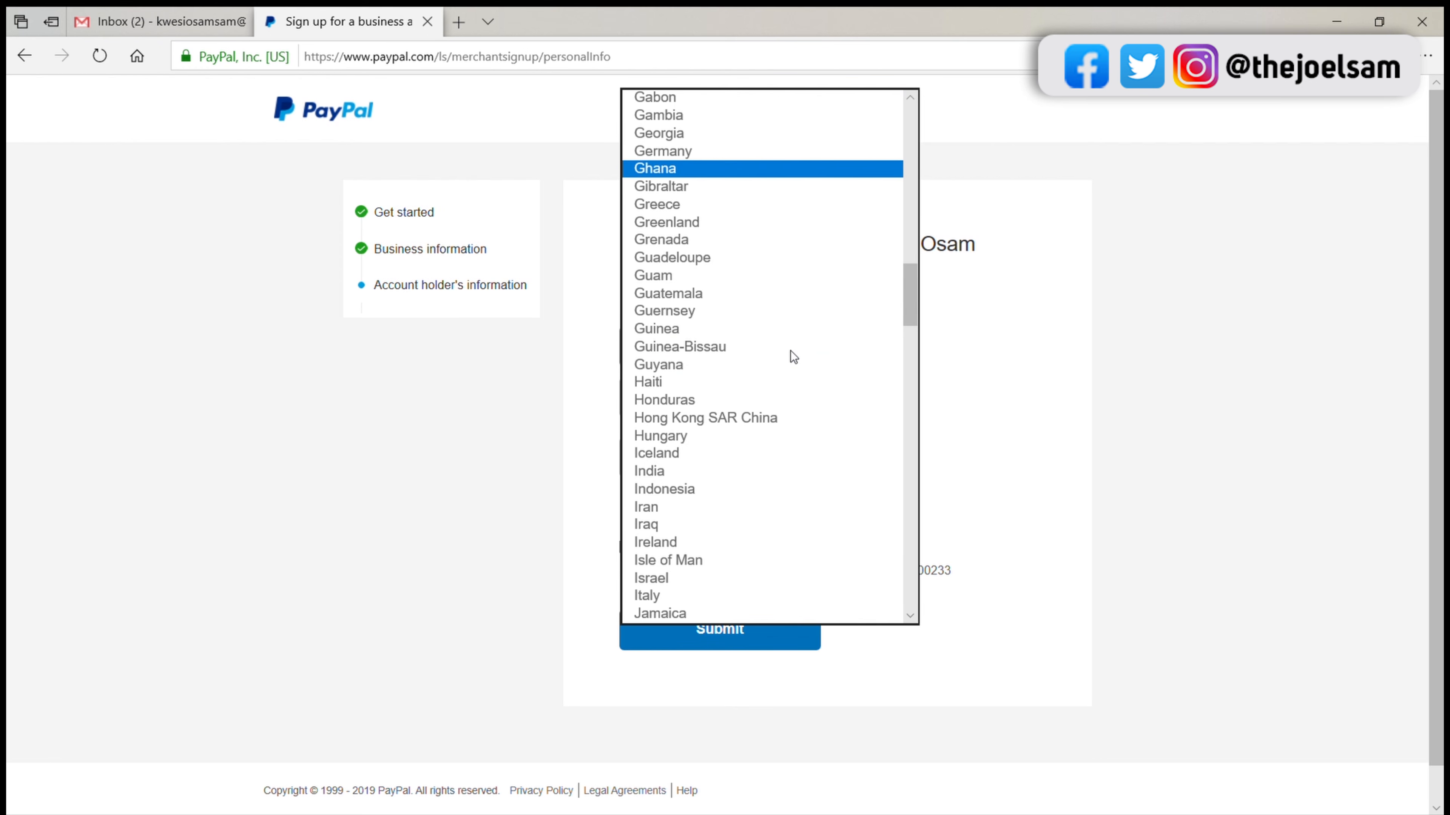
{"action": "left_click", "coordinate": [695, 167]}
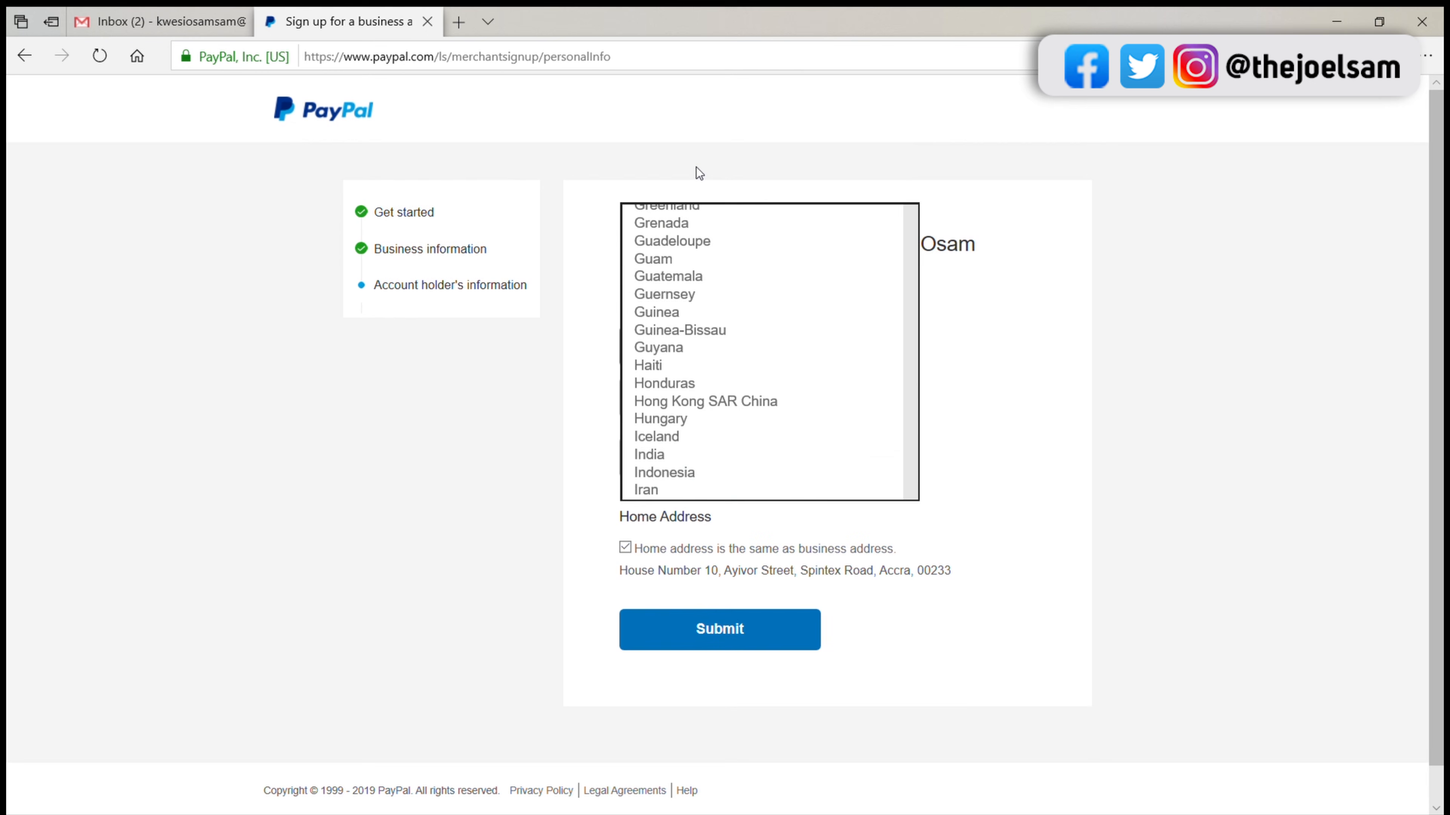
{"action": "left_click", "coordinate": [704, 416]}
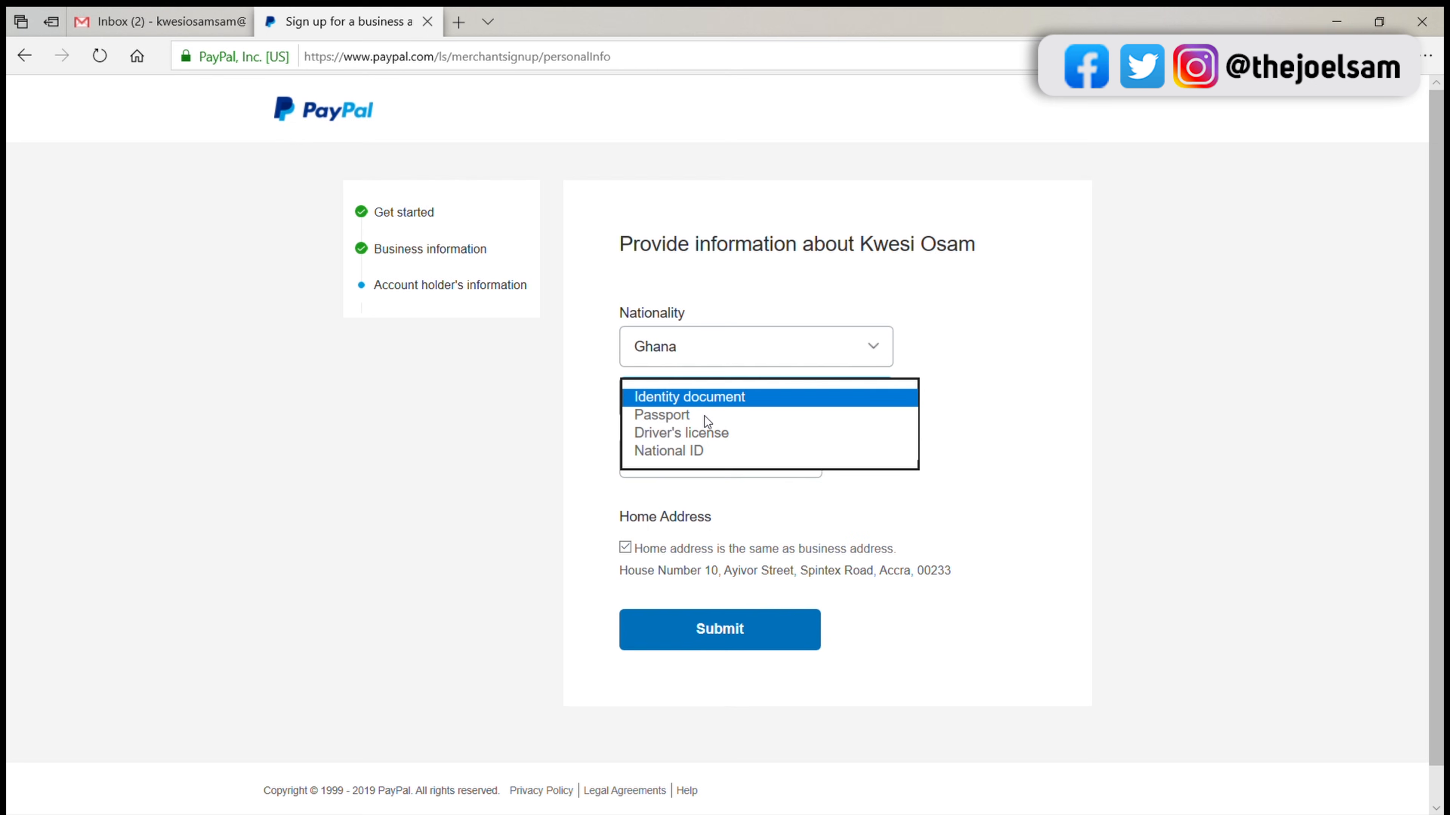
{"action": "left_click", "coordinate": [737, 412]}
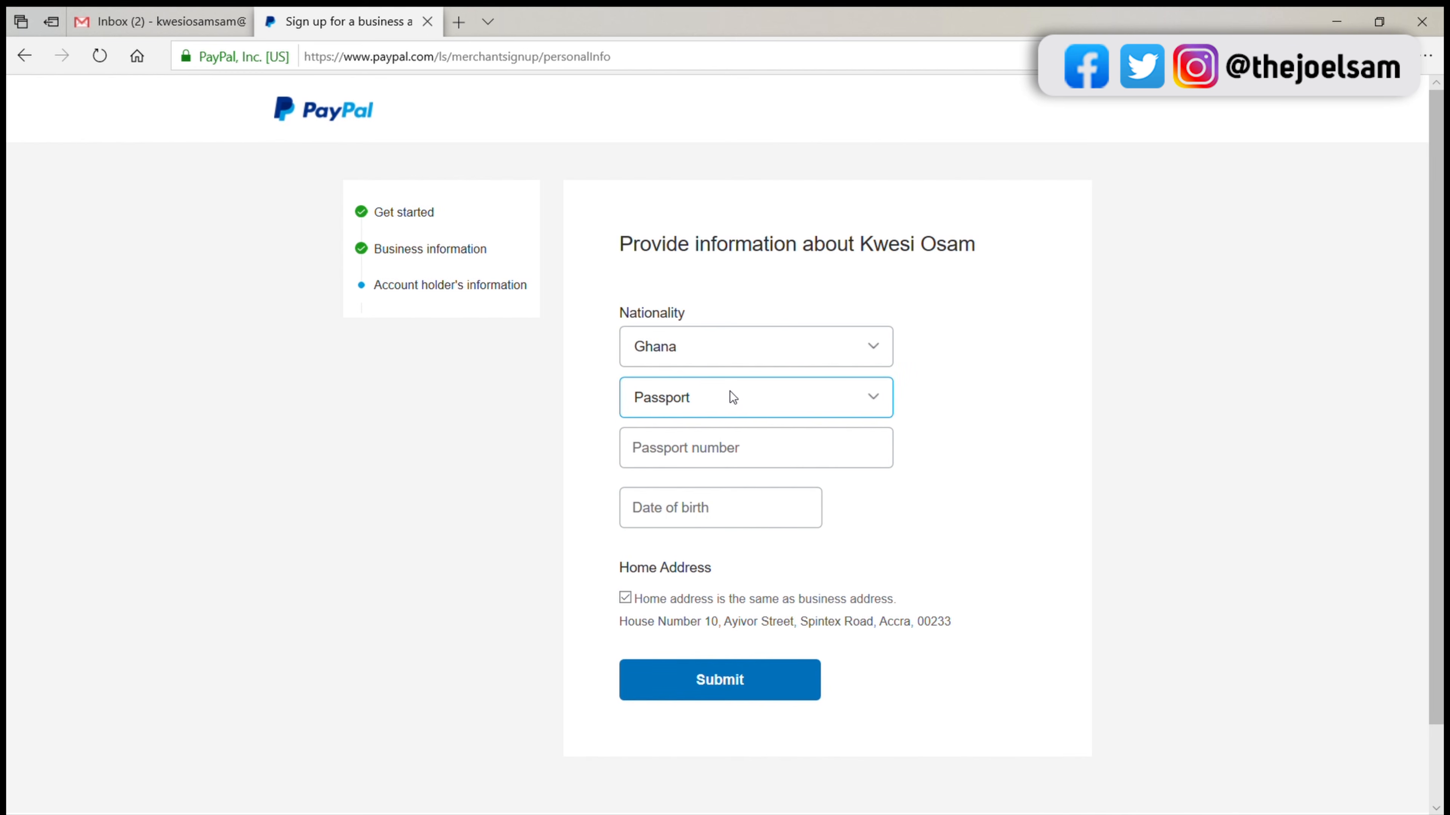
{"action": "left_click", "coordinate": [762, 400]}
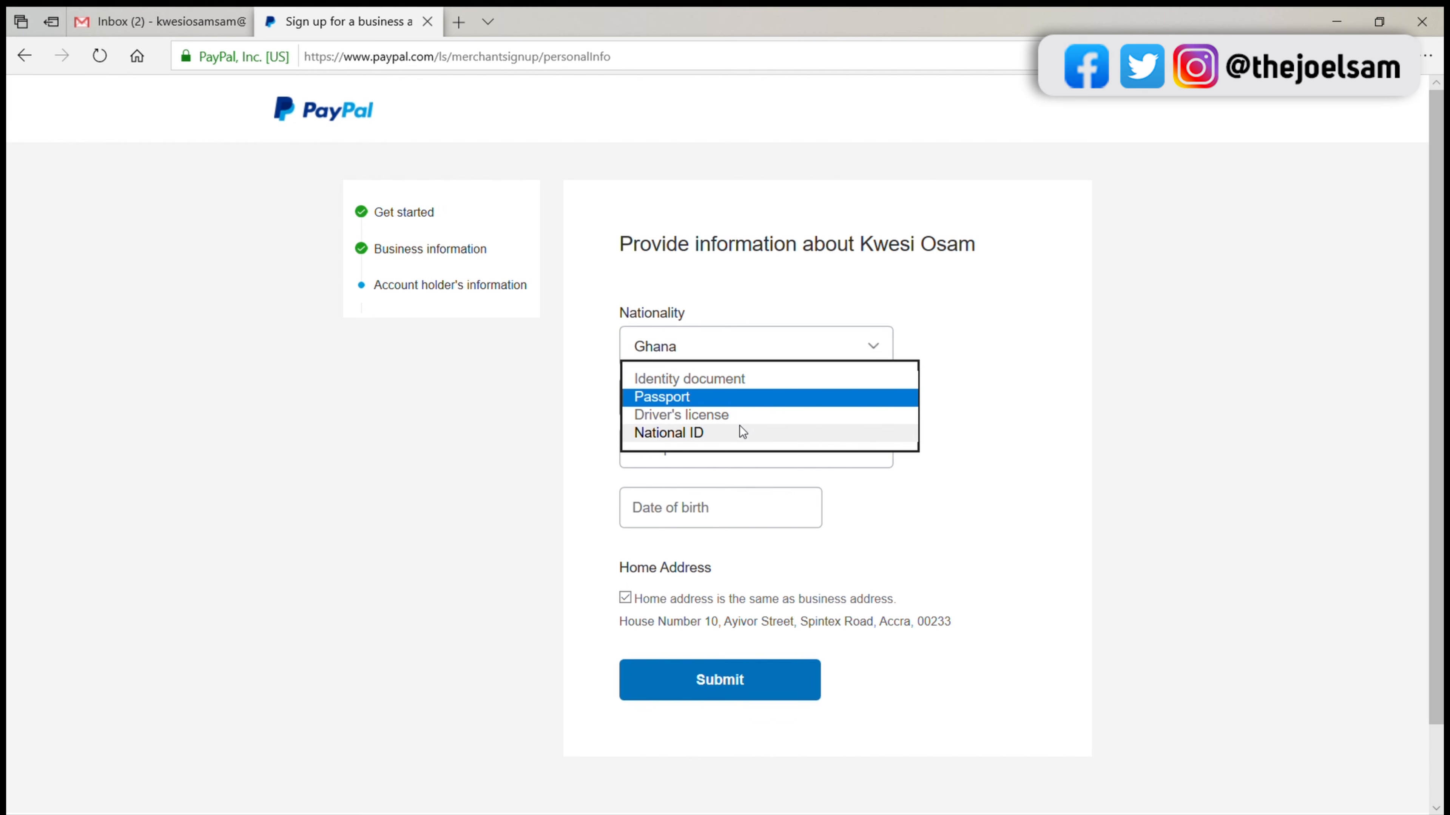
{"action": "left_click", "coordinate": [741, 433]}
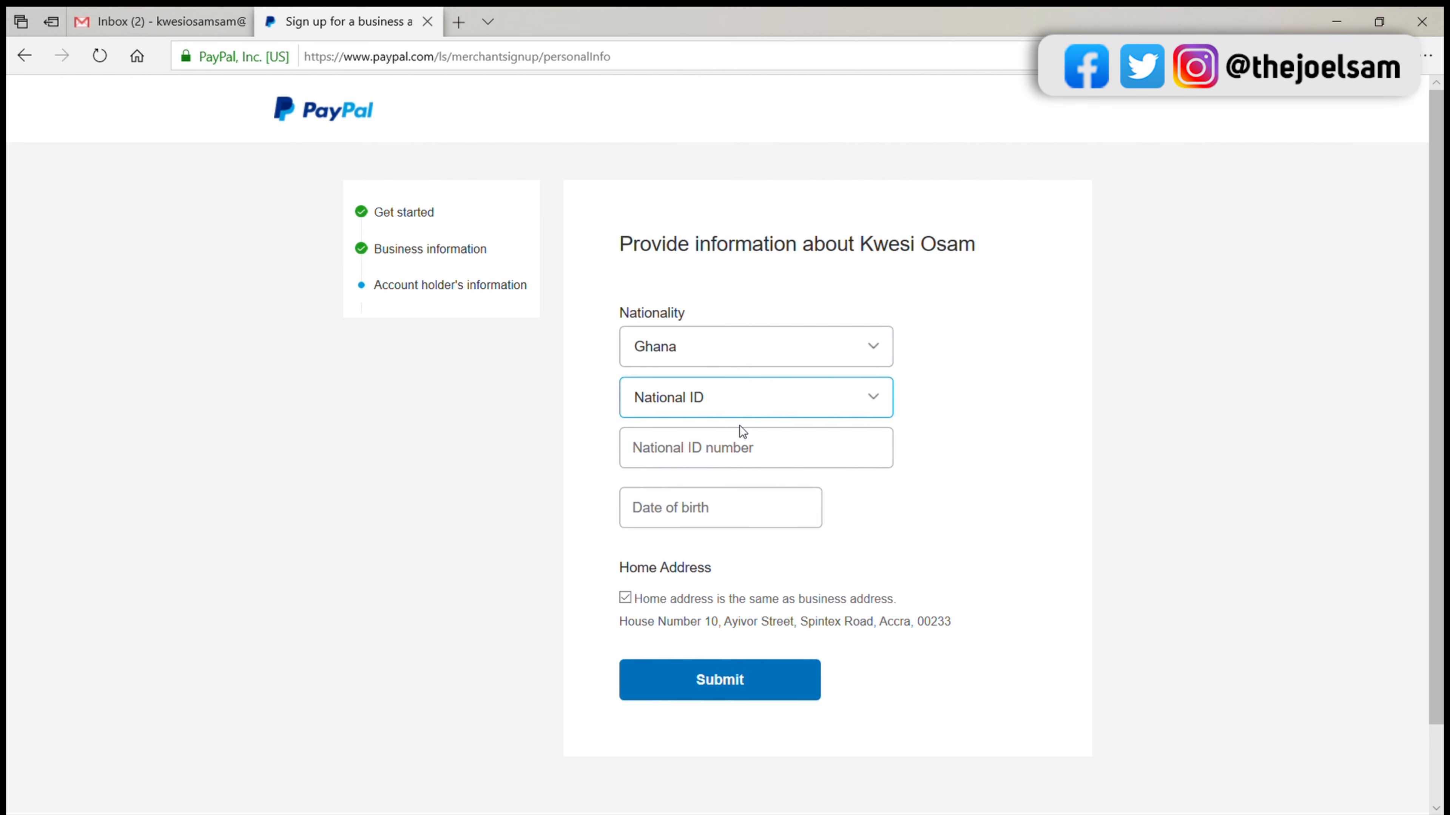
Step: Enter the account holder's national ID number, starting with the country prefix in capital letters
{"action": "left_click", "coordinate": [704, 451]}
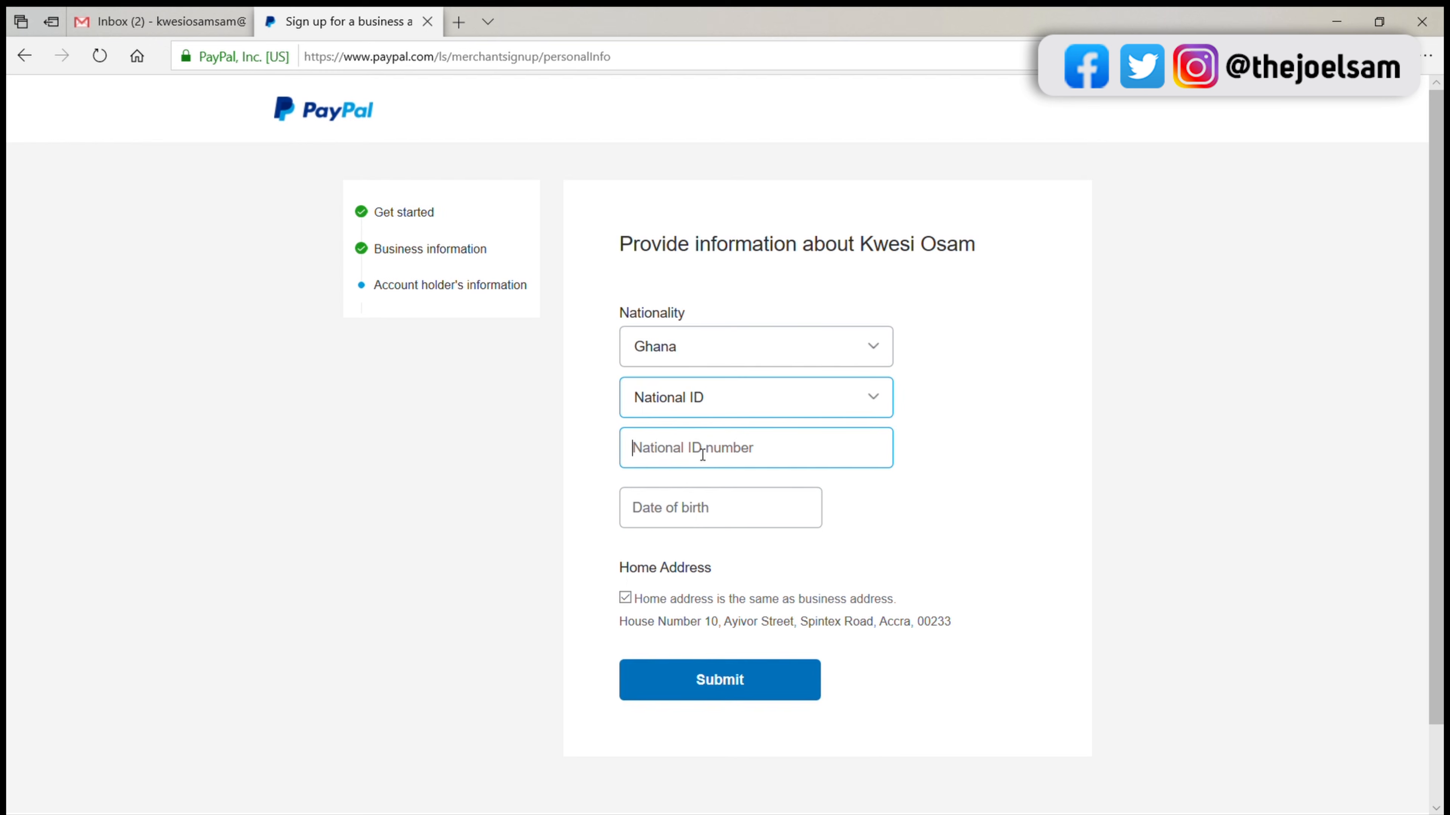
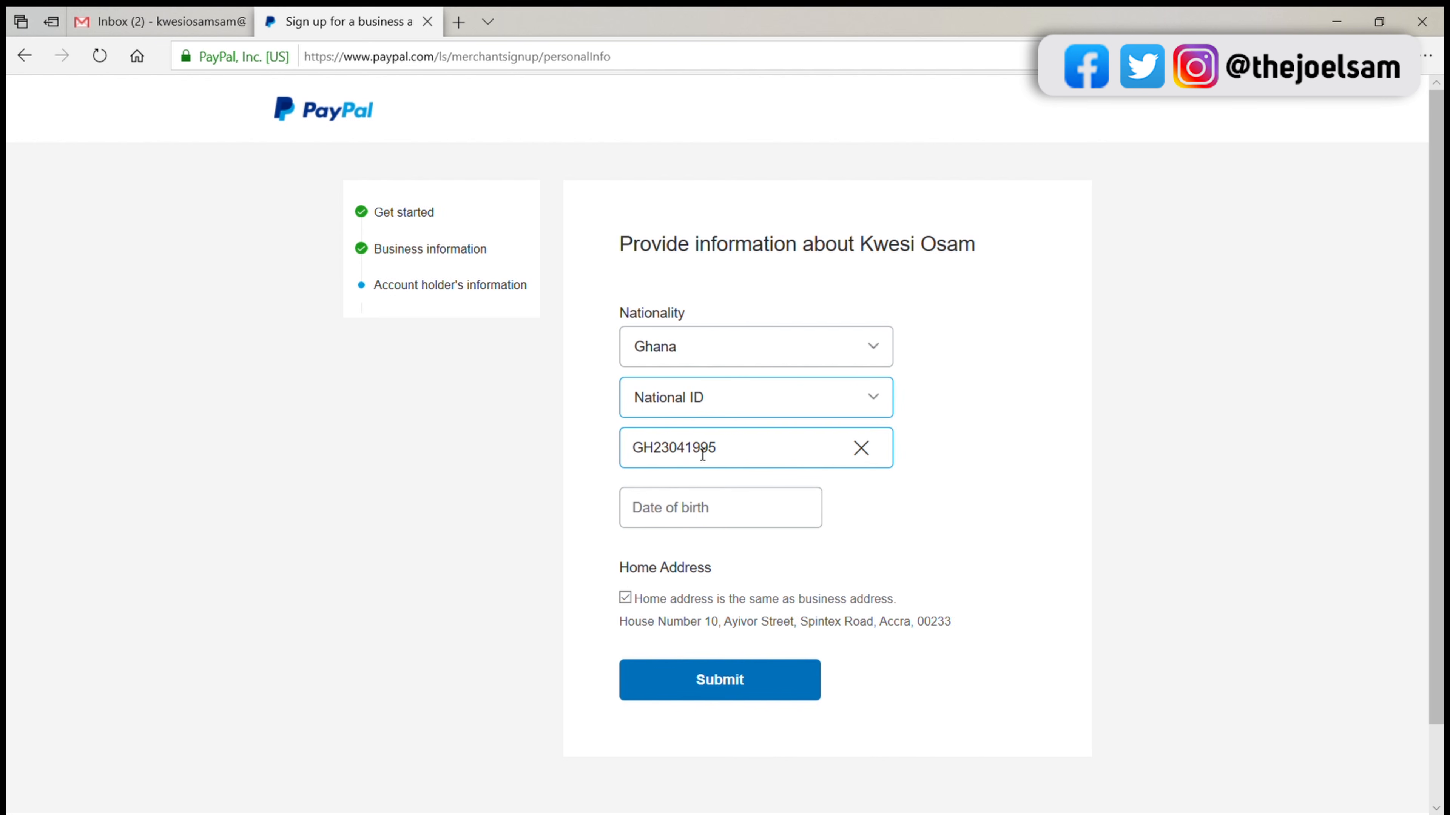
Step: Enter the account holder's date of birth in dd/mm/yyyy format and submit the account holder's information
{"action": "left_click", "coordinate": [703, 517]}
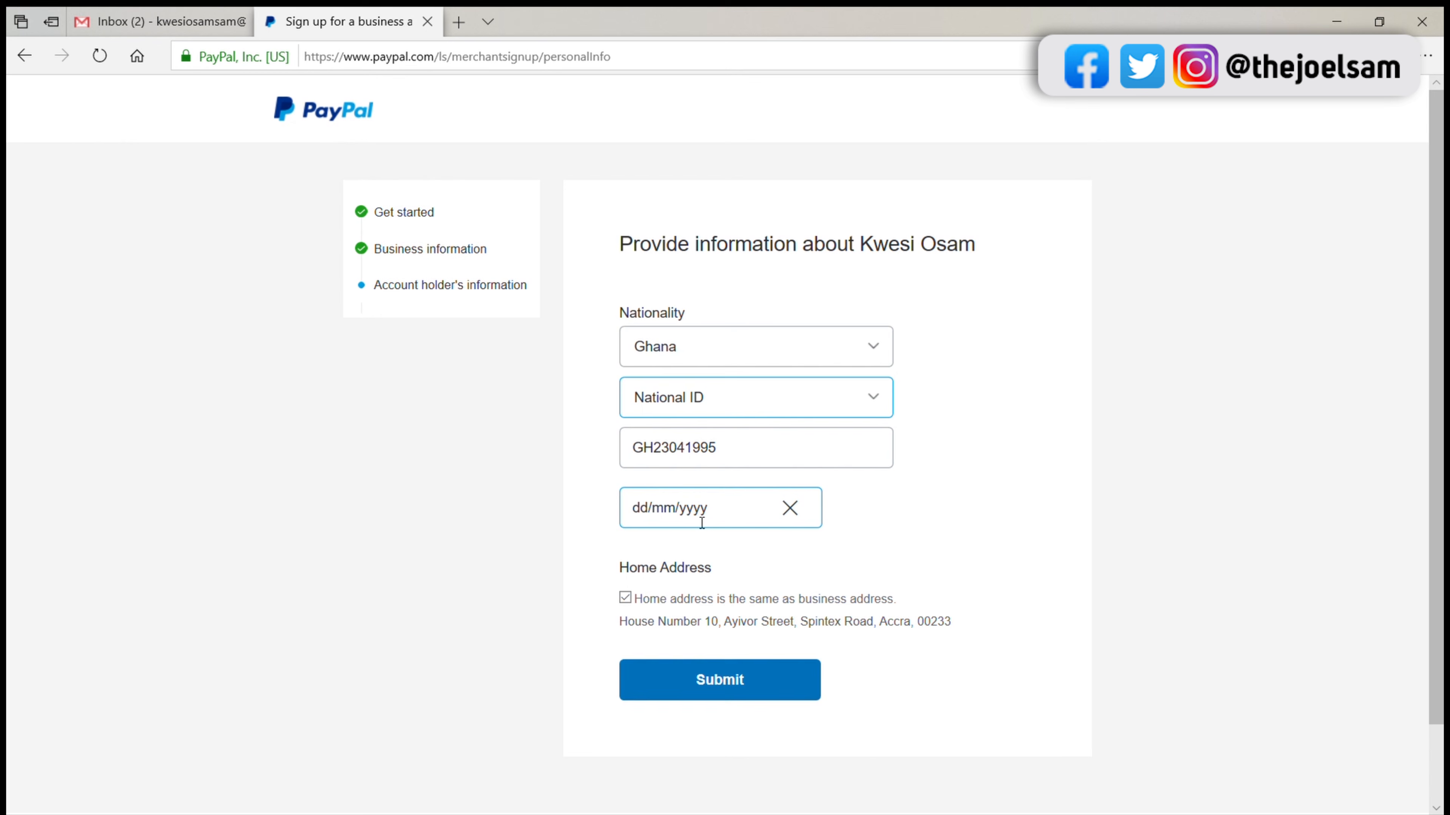
{"action": "left_click", "coordinate": [706, 685]}
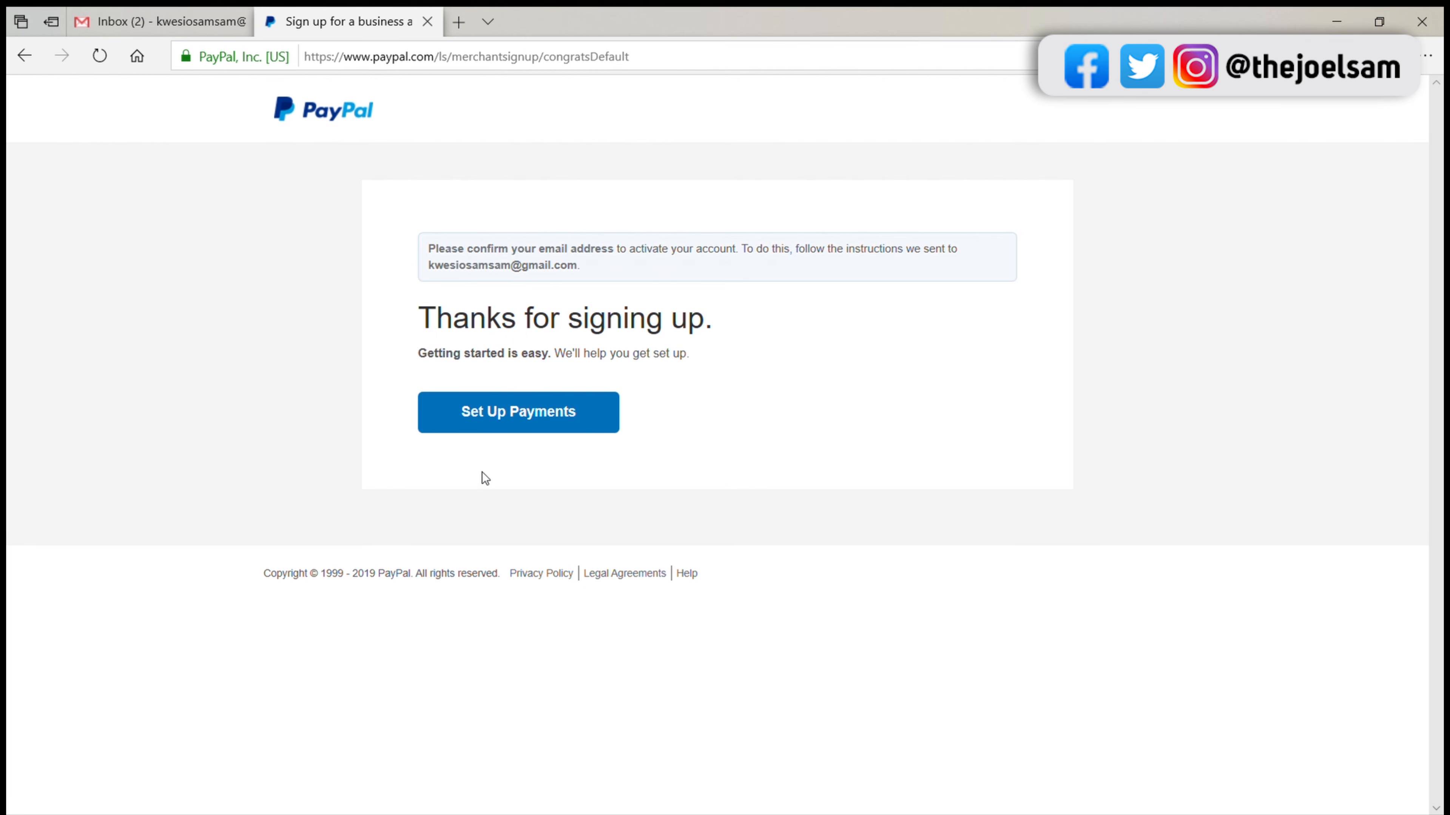
Step: Proceed to payment setup to look over the ways to get paid, and open the account's Summary page
{"action": "left_click", "coordinate": [488, 428]}
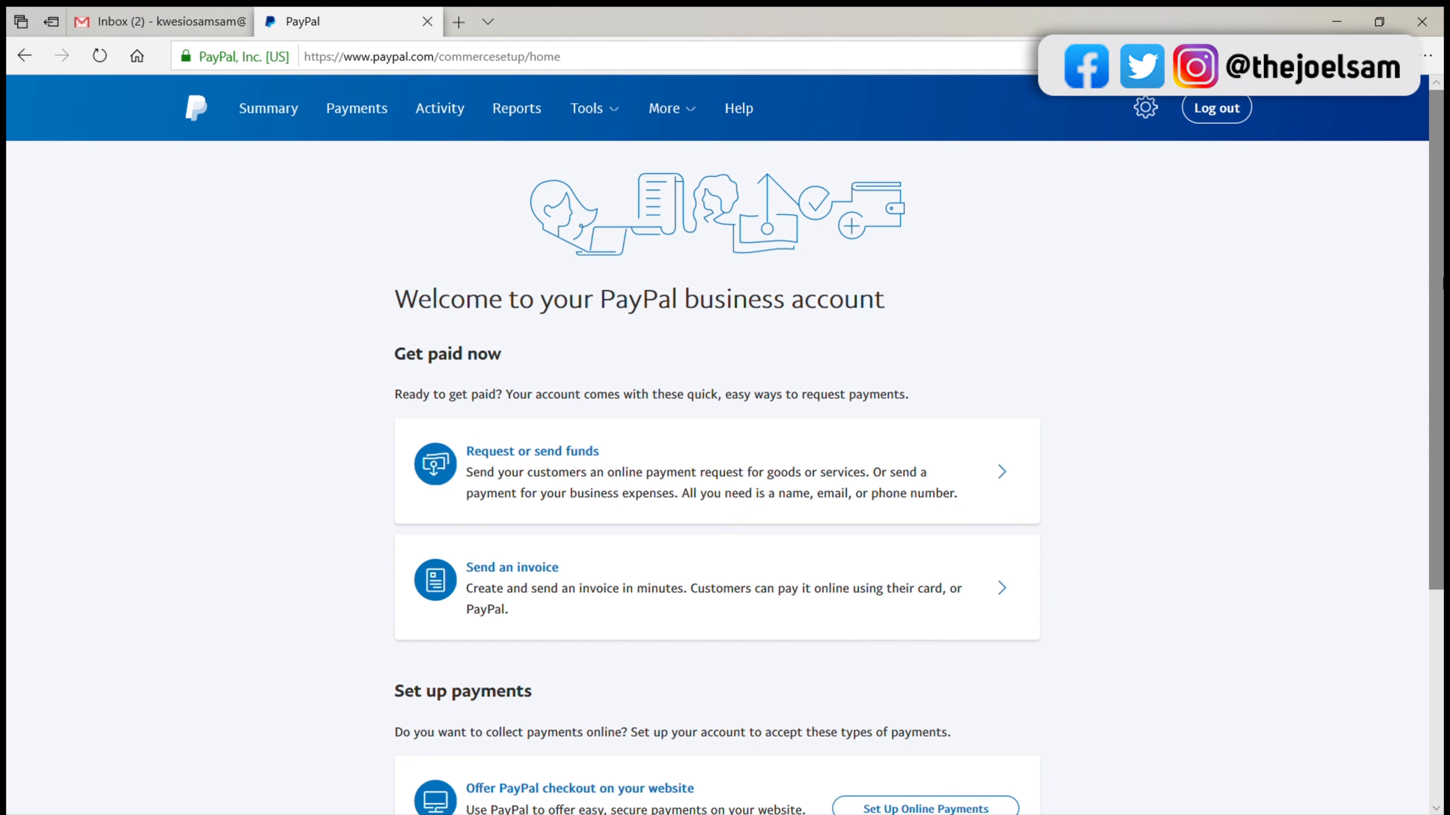
{"action": "scroll", "coordinate": [725, 480], "scroll_direction": "down", "scroll_amount": 5}
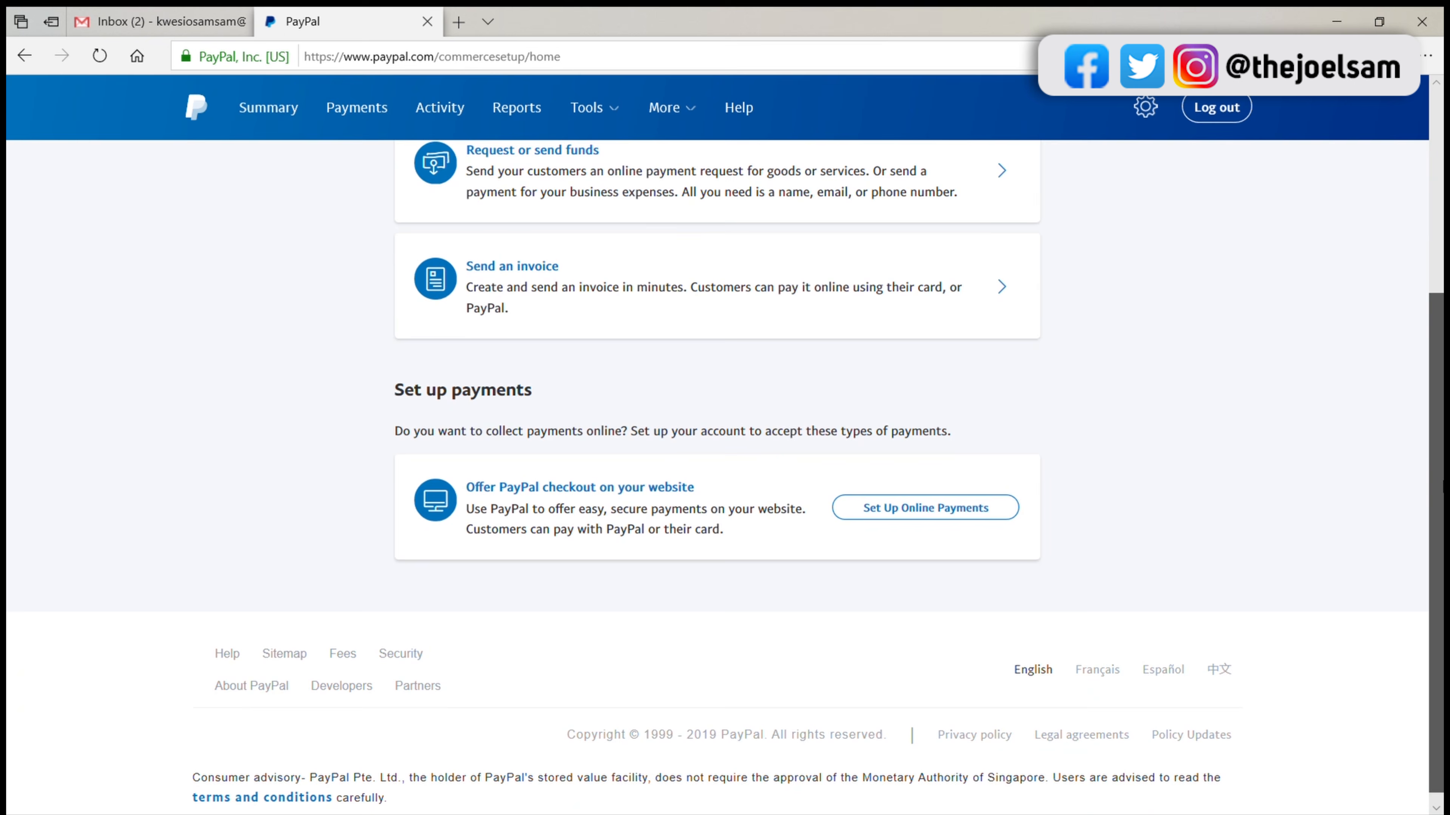
{"action": "scroll", "coordinate": [725, 473], "scroll_direction": "up", "scroll_amount": 4}
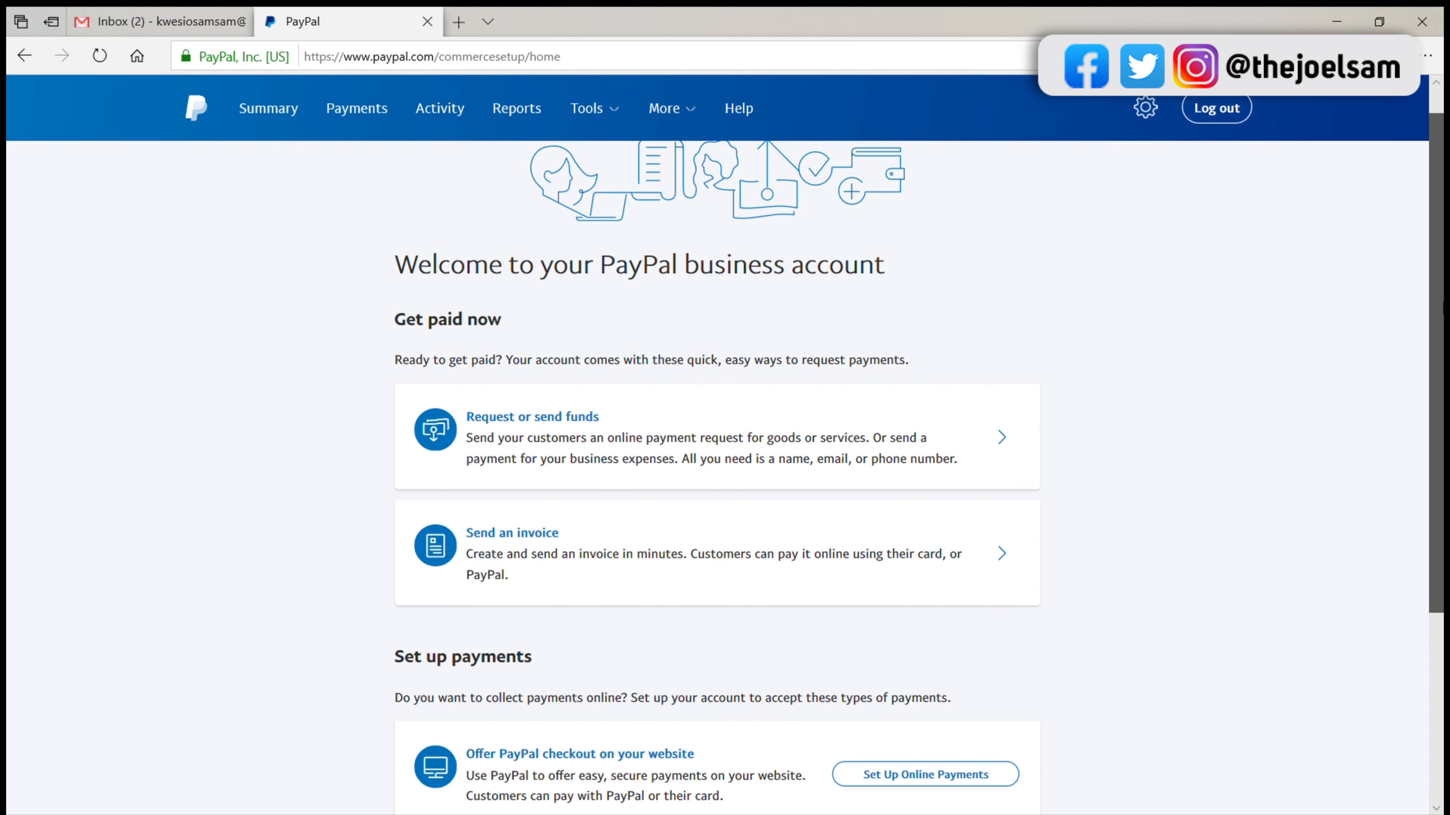
{"action": "scroll", "coordinate": [1439, 189], "scroll_direction": "up", "scroll_amount": 1}
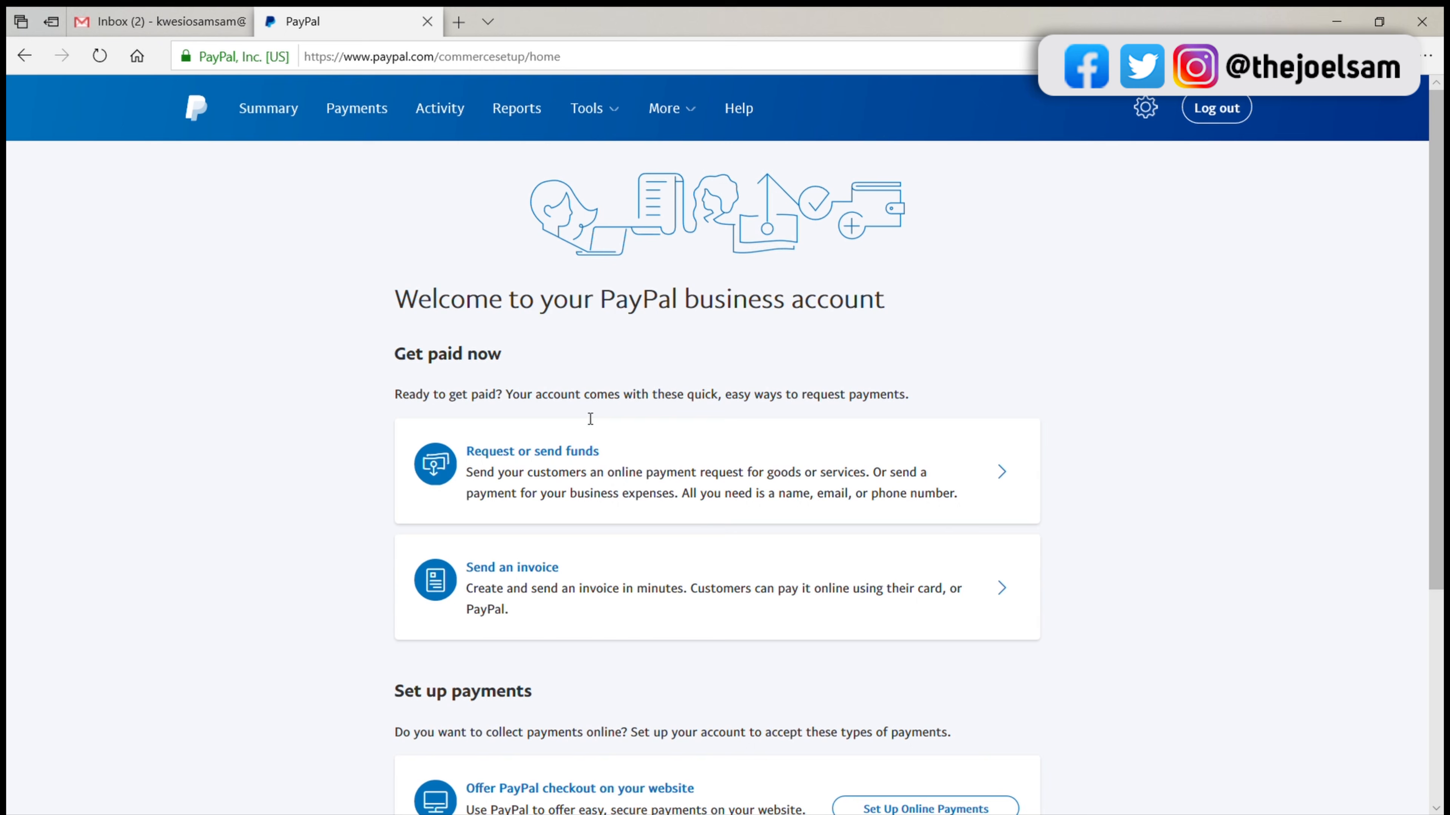
{"action": "left_click", "coordinate": [271, 120]}
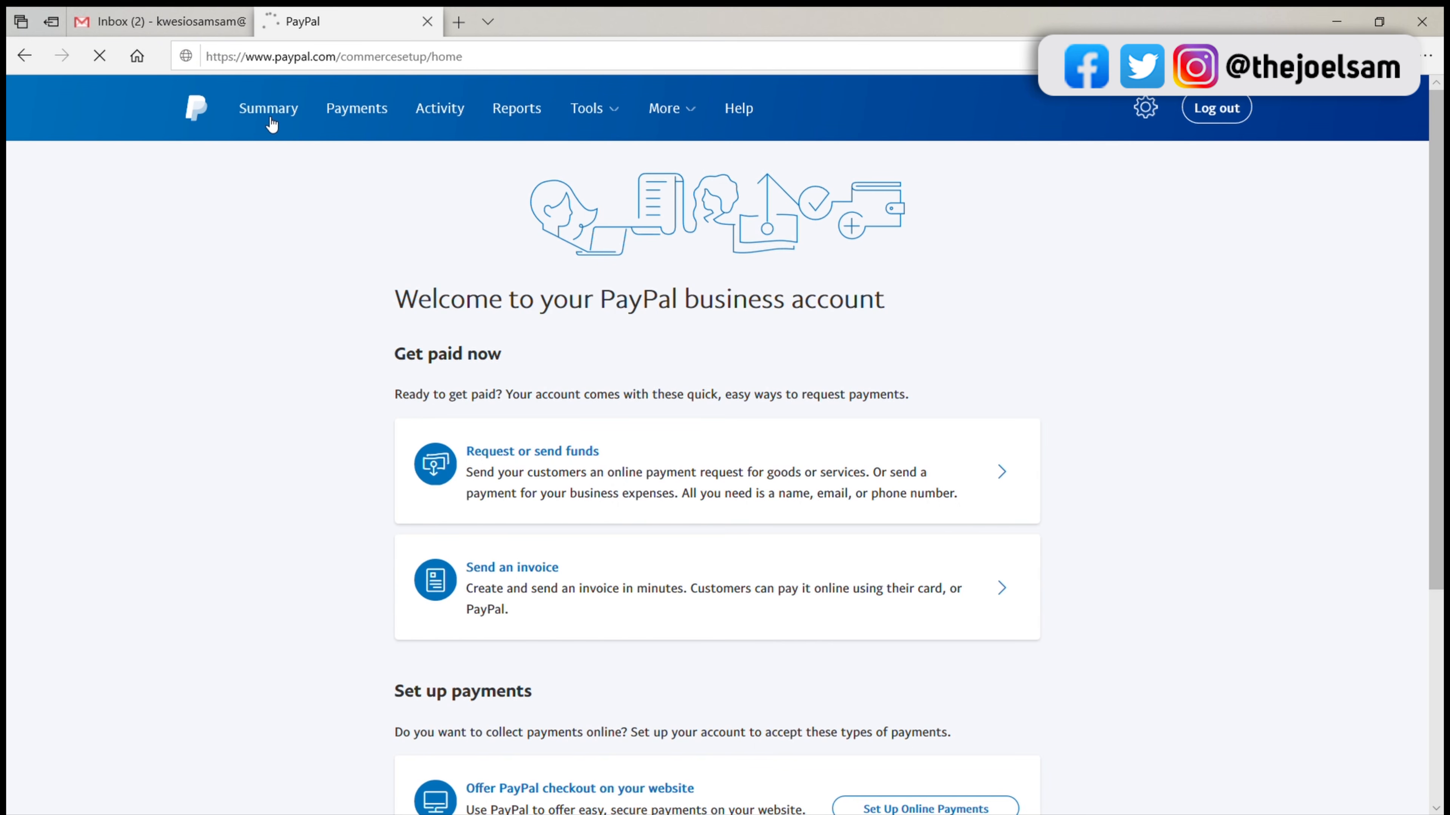